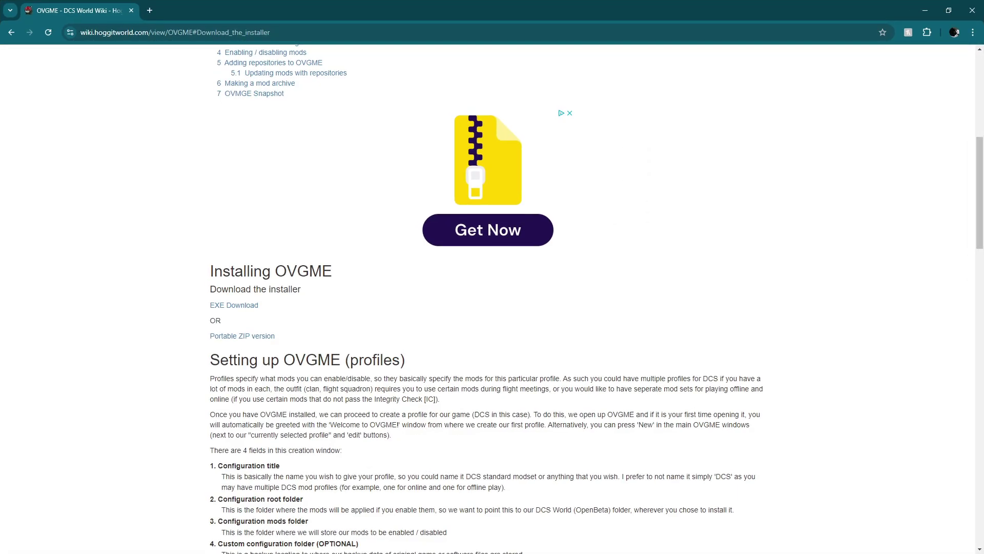
Examine the OVGME wiki page's address, contents list and installer download section
scroll(492, 298, "up", 3)
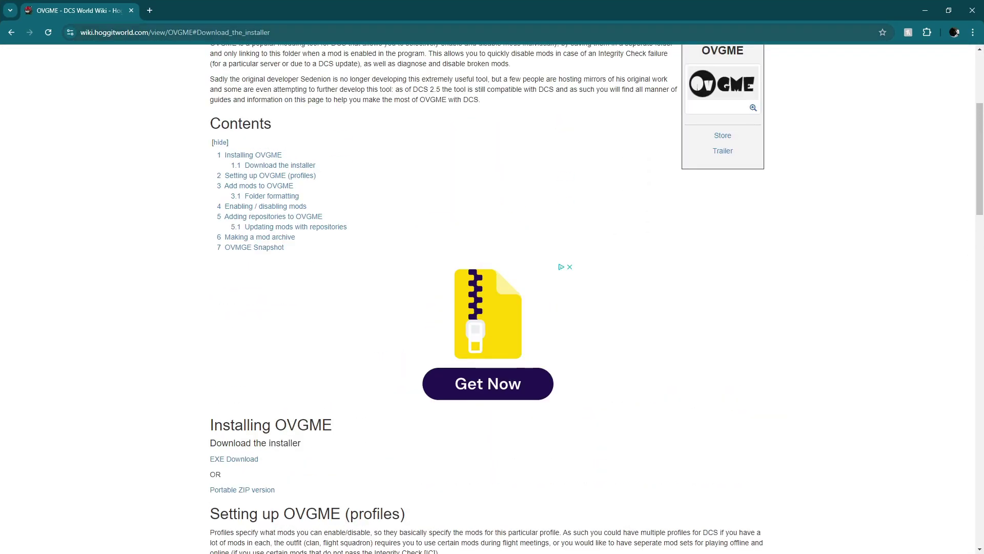
left_click_drag(98, 32, 138, 32)
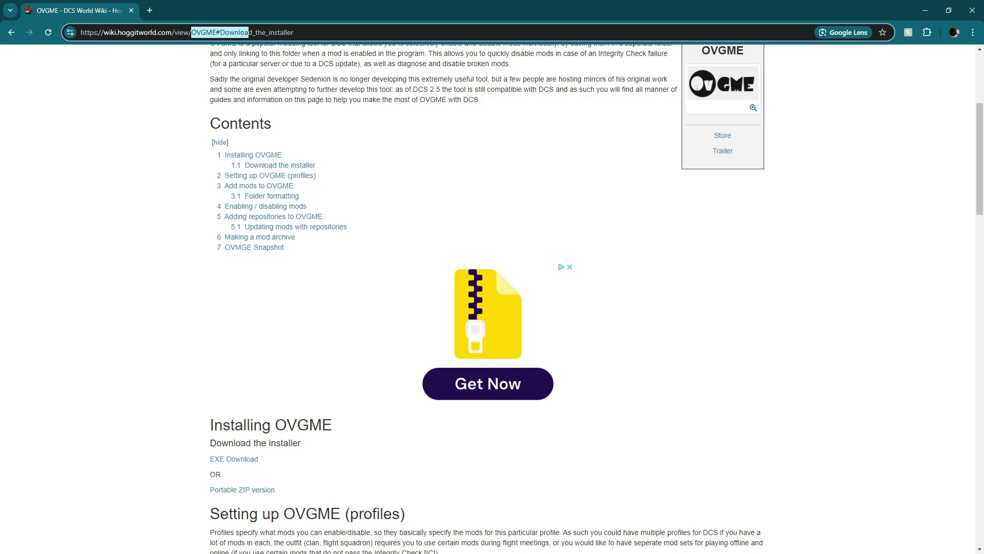
key("ctrl+a")
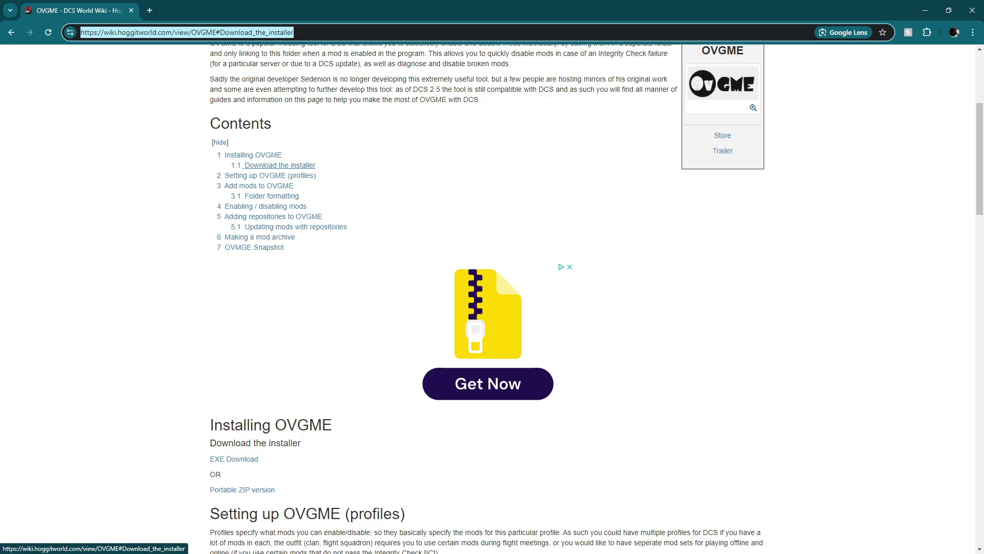
scroll(260, 237, "down", 2)
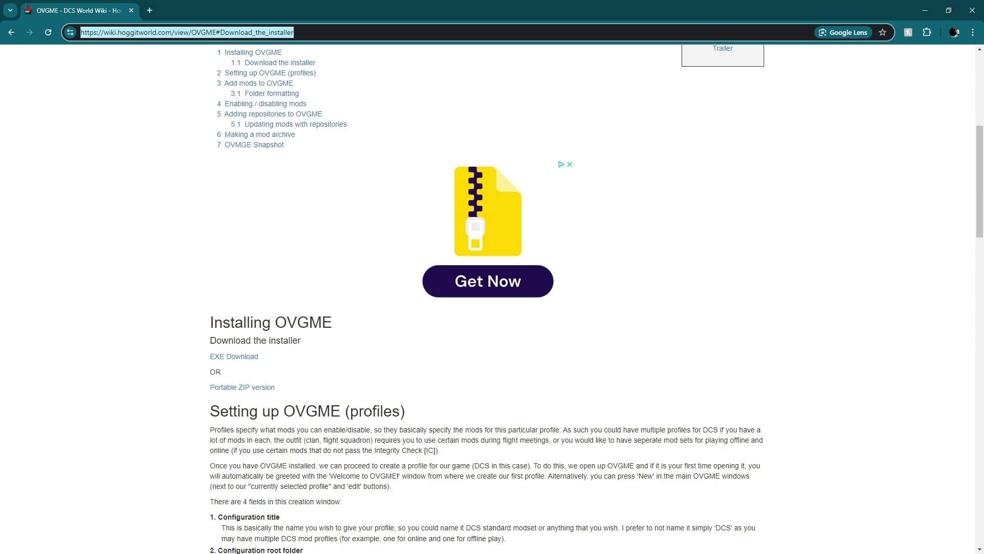
left_click_drag(210, 322, 243, 322)
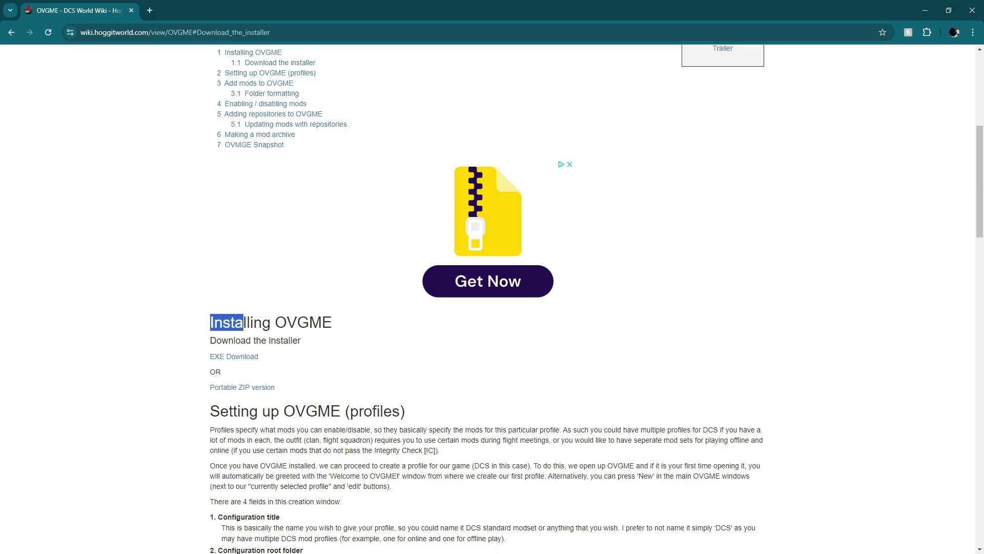
scroll(253, 154, "up", 2)
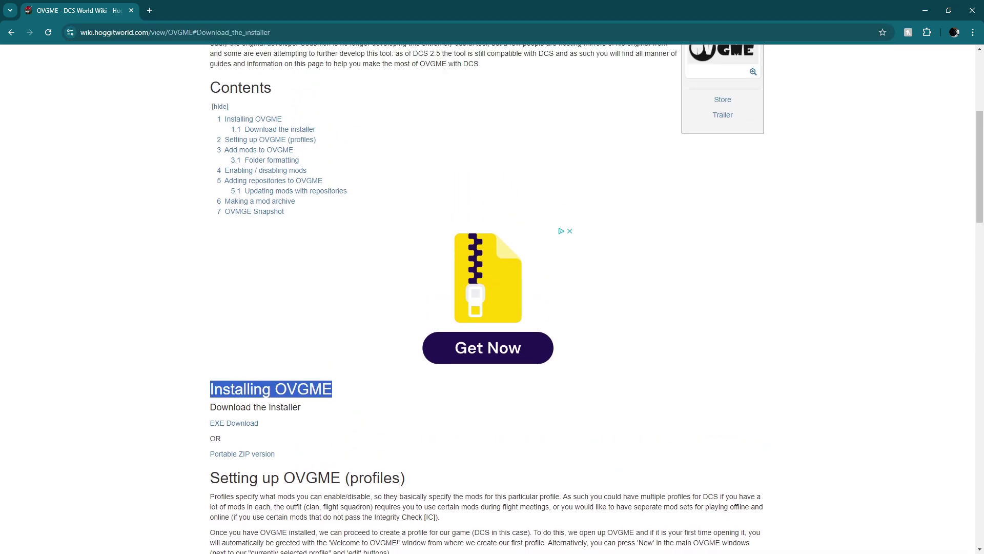
scroll(492, 297, "down", 5)
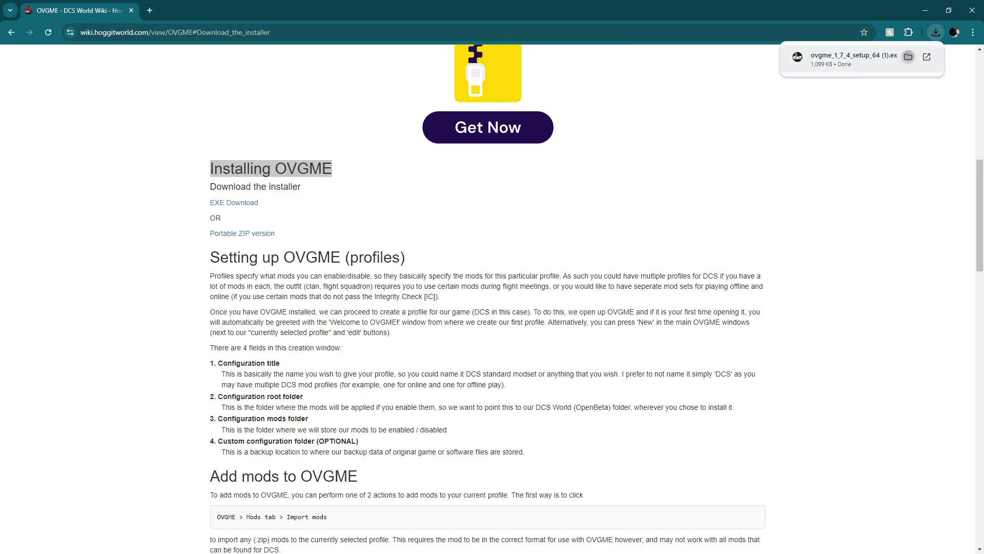
Show the downloaded OVGME installer in the Downloads folder and bring that folder window into clear view
left_click(908, 57)
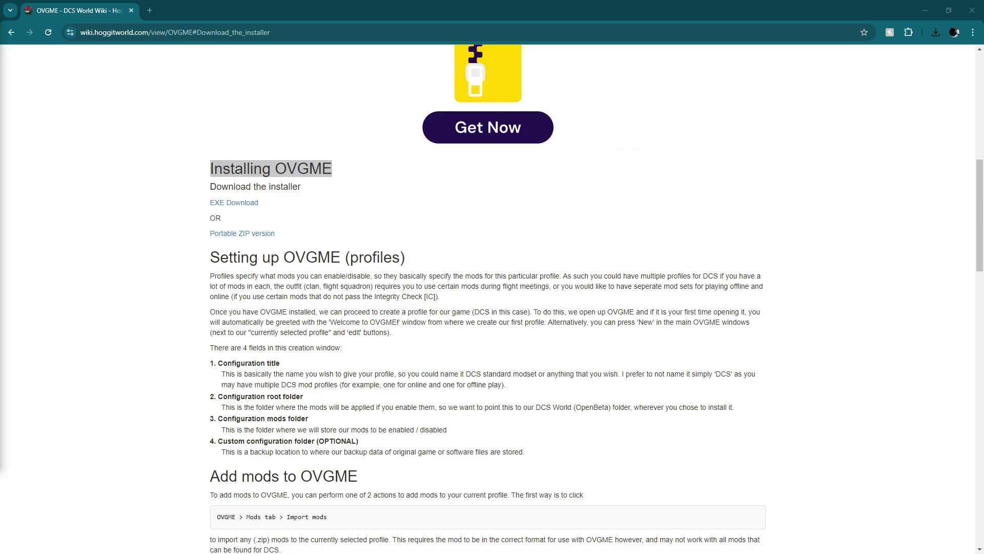
left_click_drag(307, 10, 512, 60)
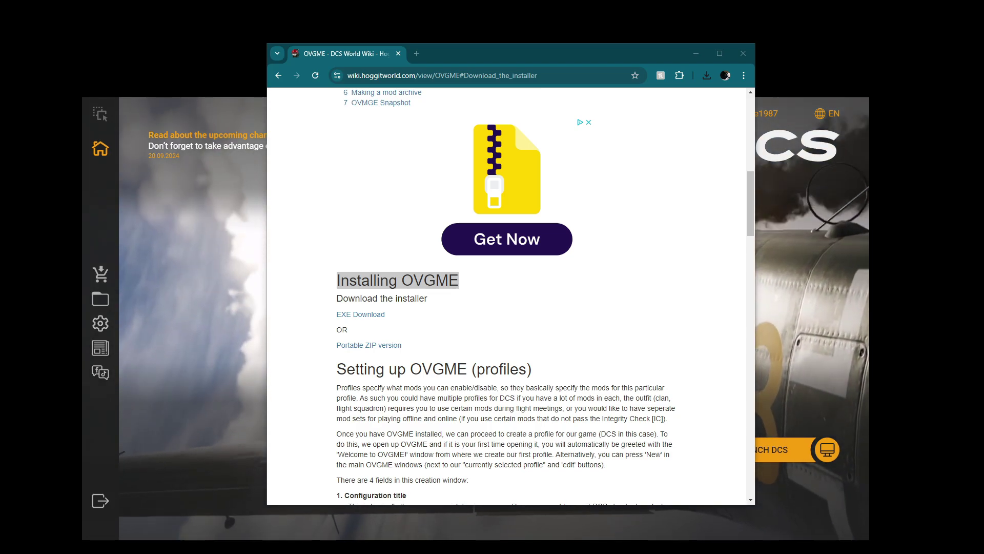
left_click_drag(0, 38, 545, 111)
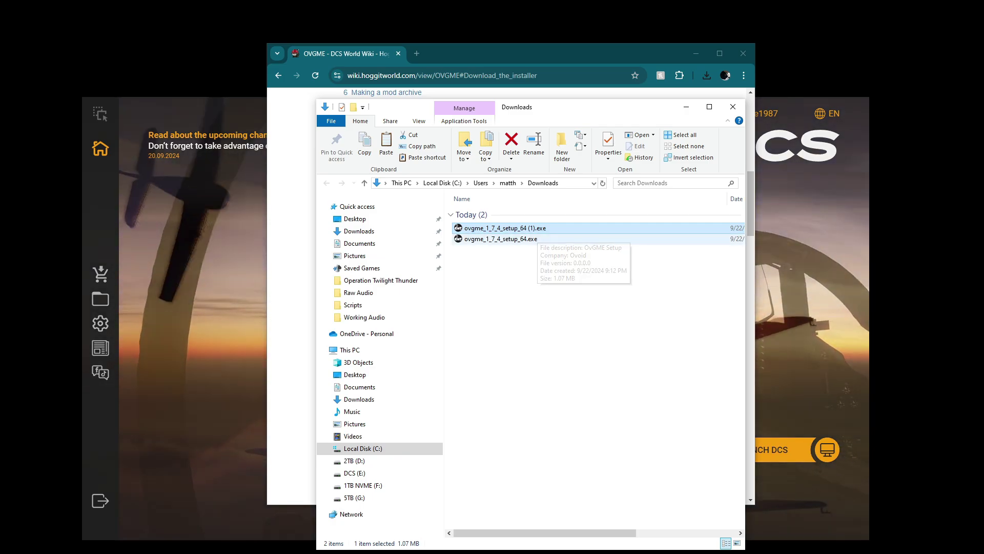
left_click_drag(564, 106, 272, 51)
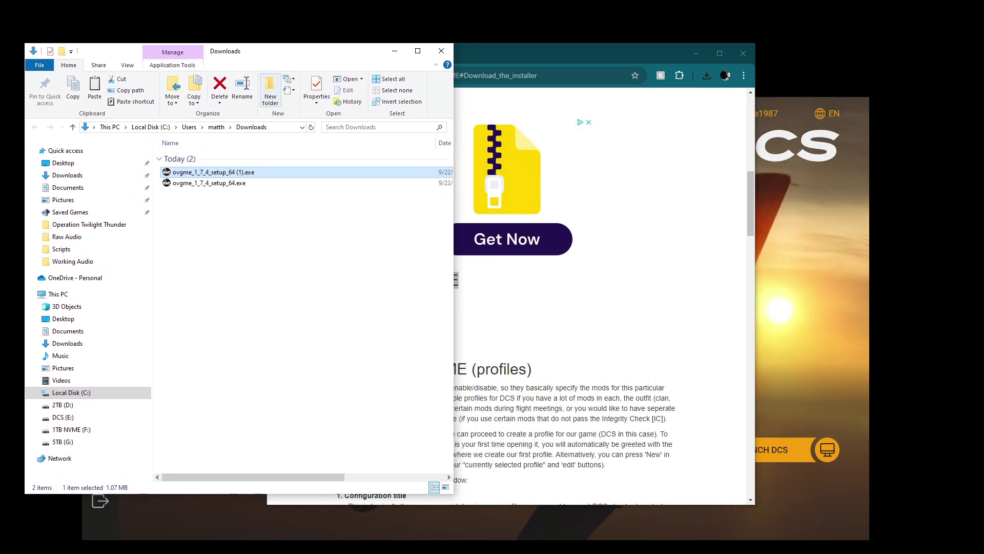
Install OvGME from ovgme_1_7_4_setup_64.exe into C:\Program Files\OvGME with English help files and a desktop shortcut, and launch it
double_click(209, 183)
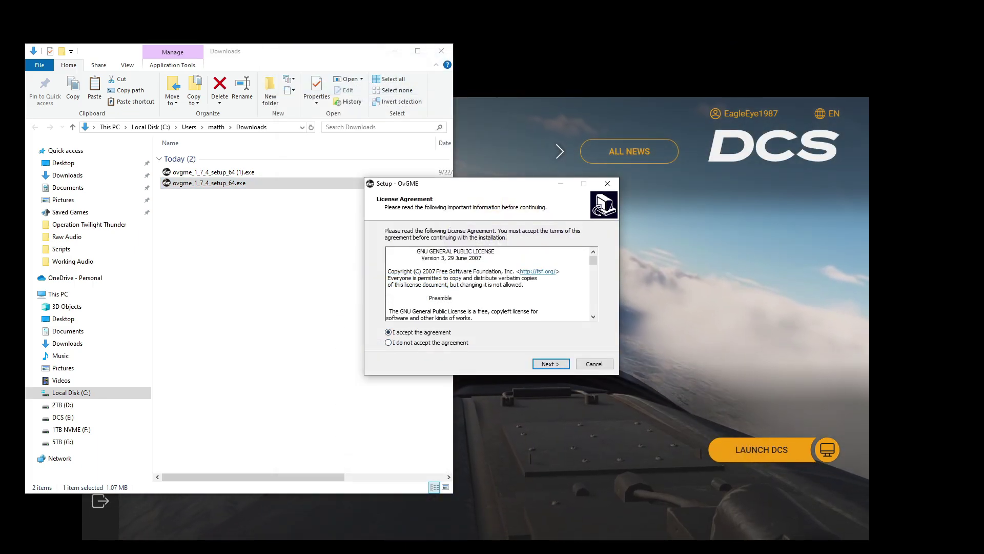
key("Return")
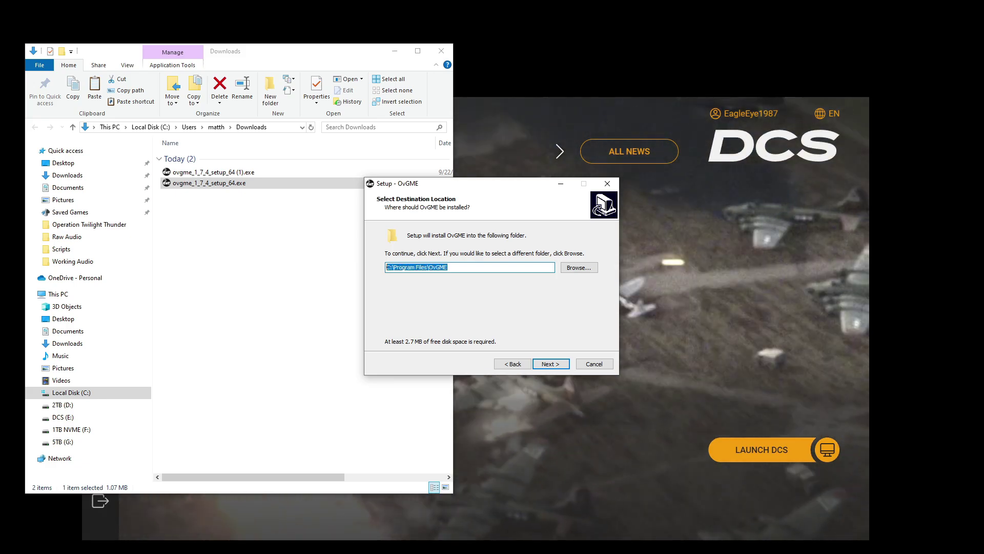
key("Return")
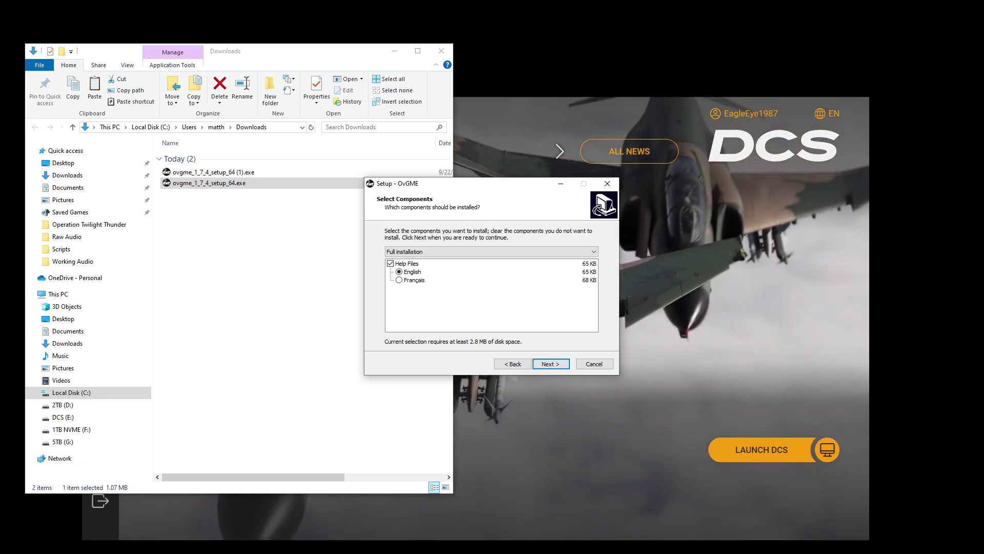
key("Return")
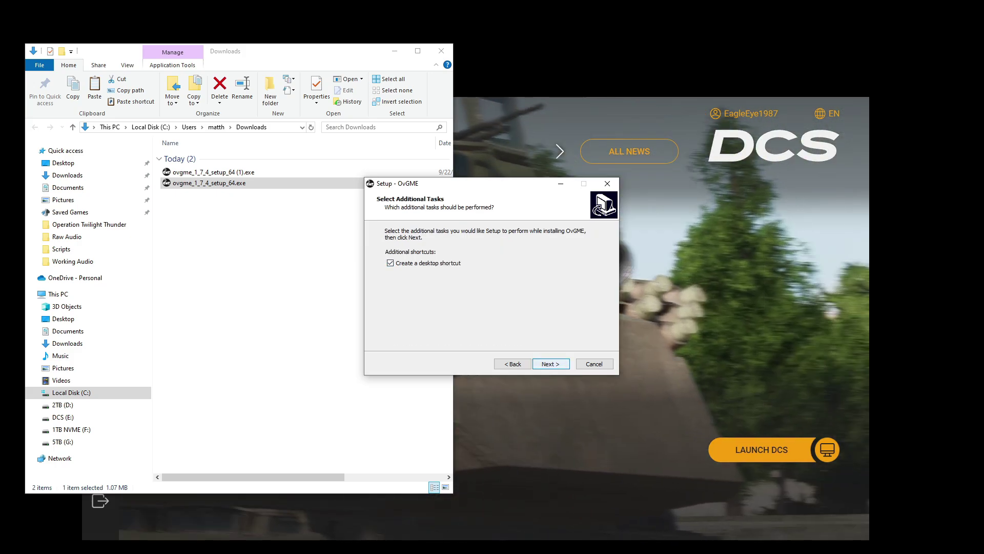
key("Return")
scroll(487, 291, "down", 1)
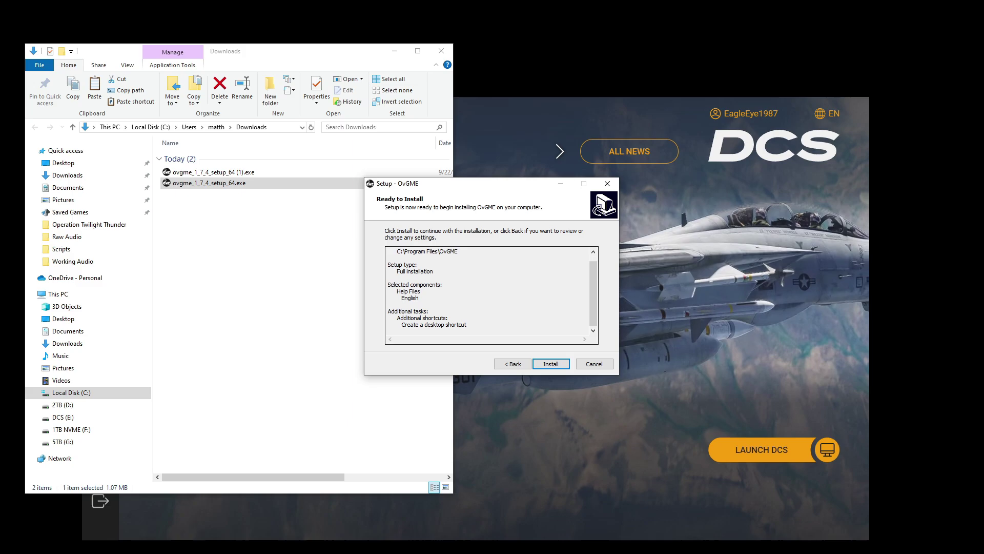
key("Return")
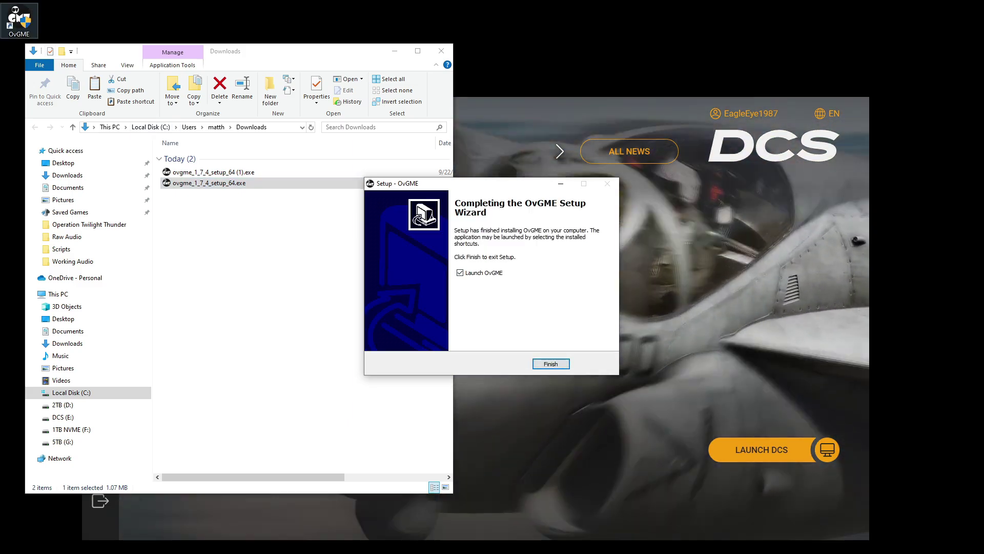
key("Return")
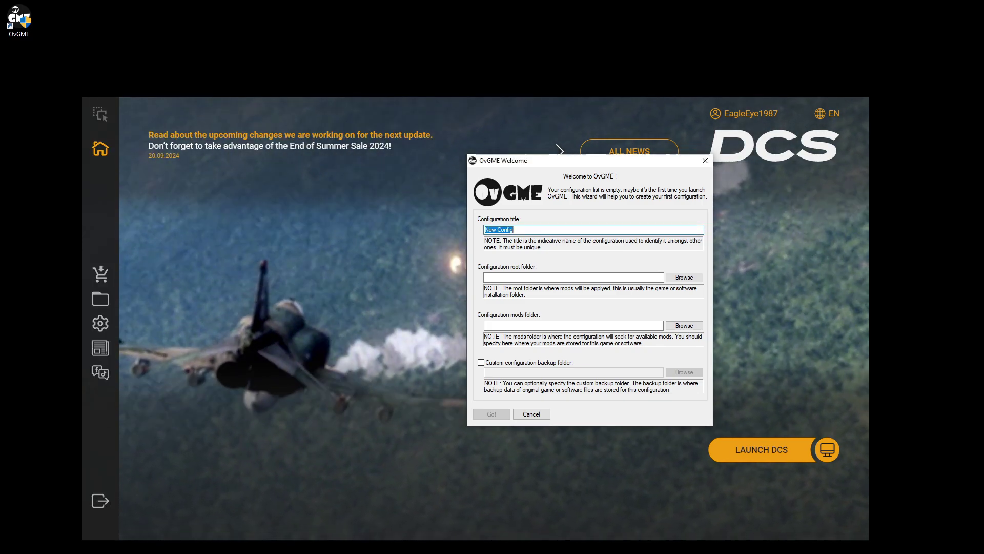
Bring the DCS World Stable folder into view beside the OvGME Welcome window and look at its CoreMods folder
left_click_drag(591, 163, 440, 189)
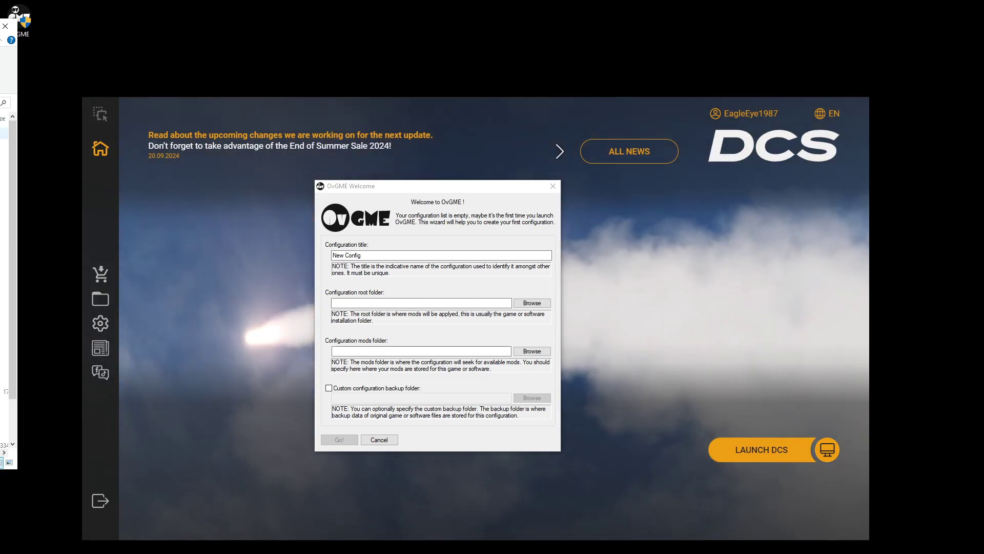
left_click_drag(0, 25, 558, 21)
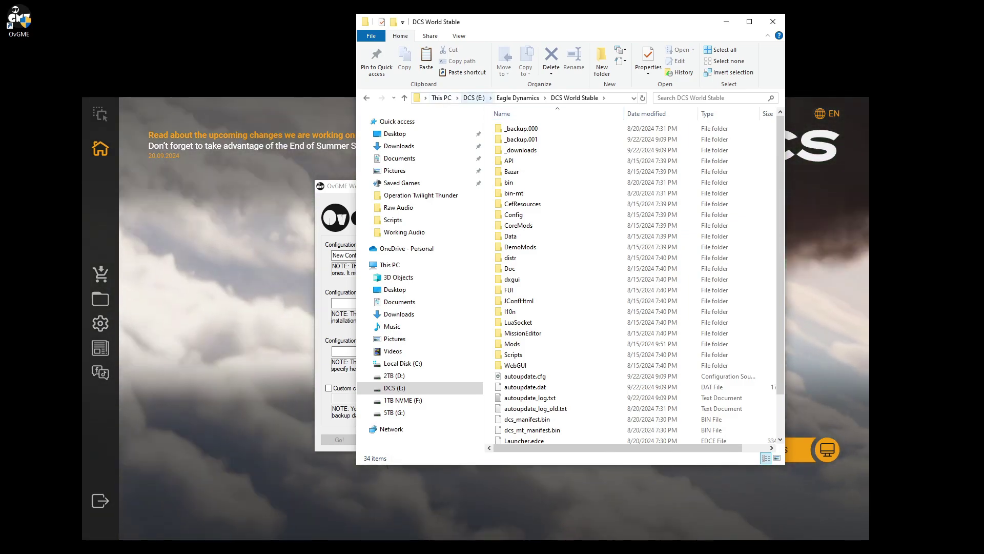
left_click_drag(551, 26, 519, 54)
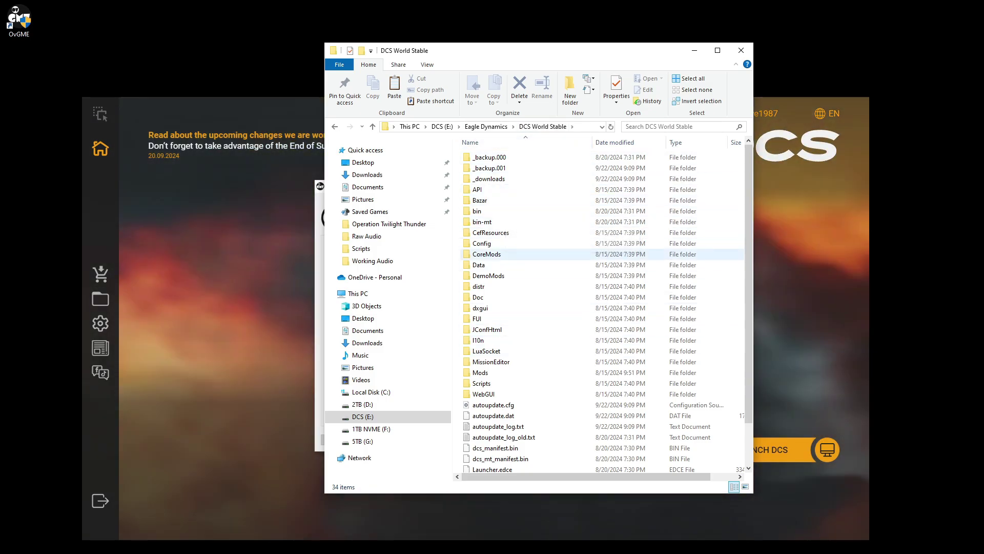
left_click(486, 254)
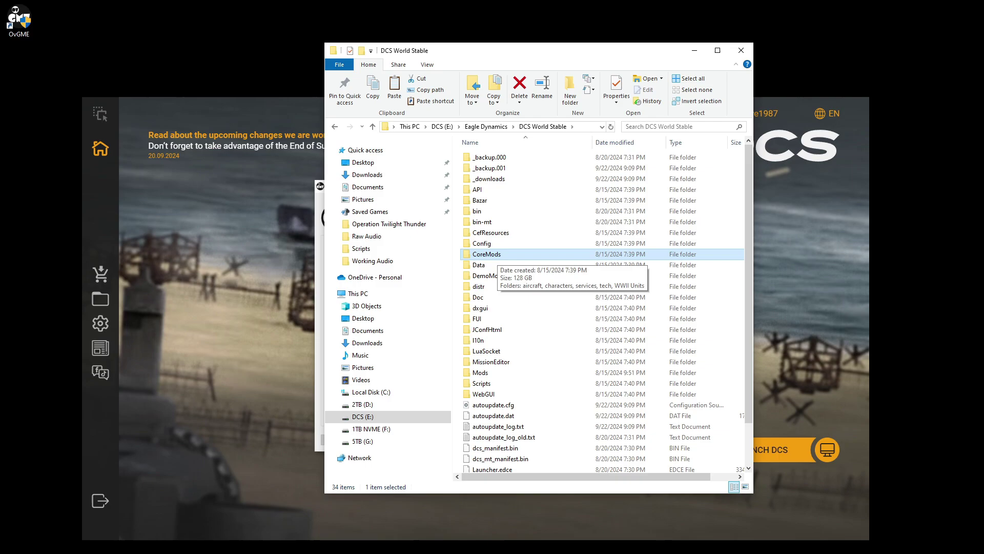
left_click_drag(535, 53, 217, 61)
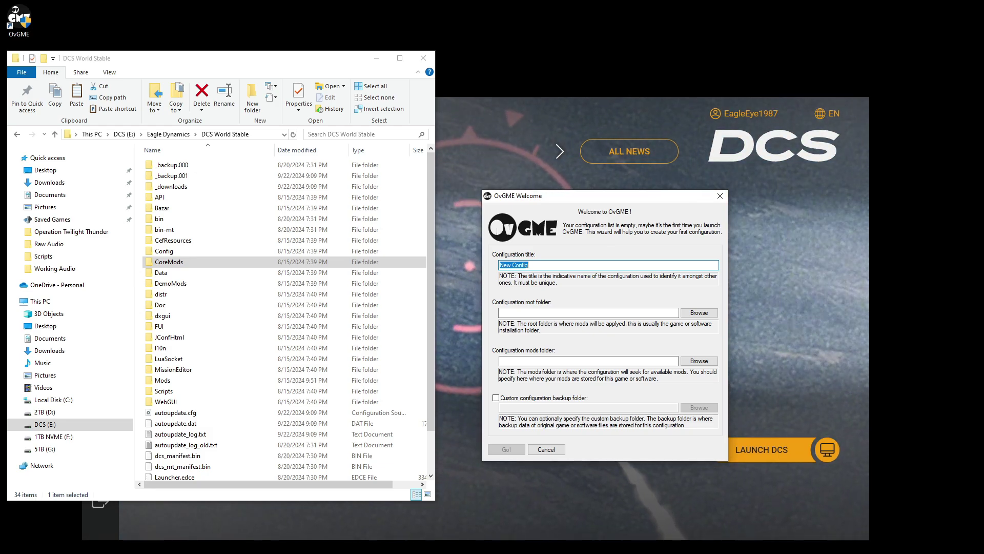
Open the DCS folder inside the user profile's Saved Games on drive C in a second File Explorer window
key("super+e")
left_click_drag(276, 72, 562, 41)
double_click(538, 285)
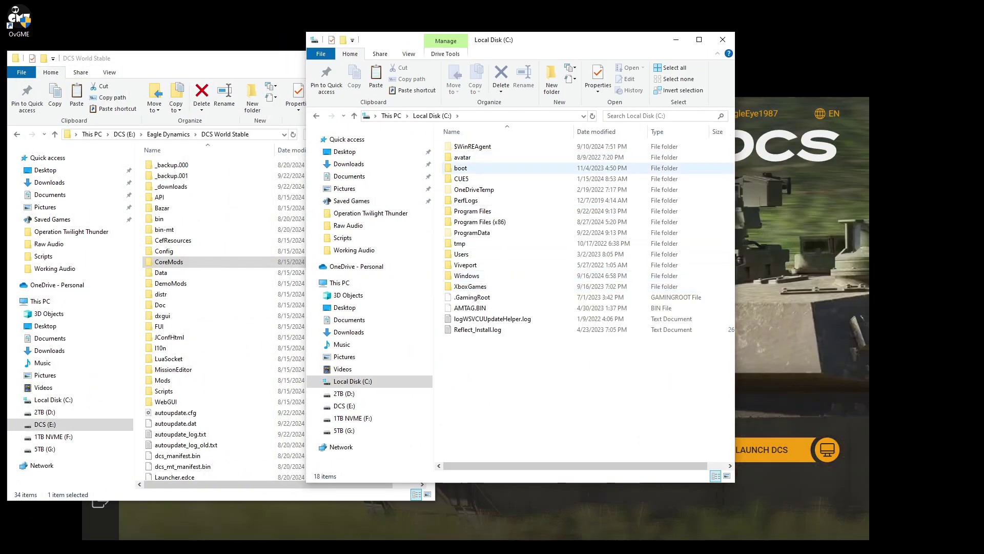
double_click(462, 254)
double_click(462, 168)
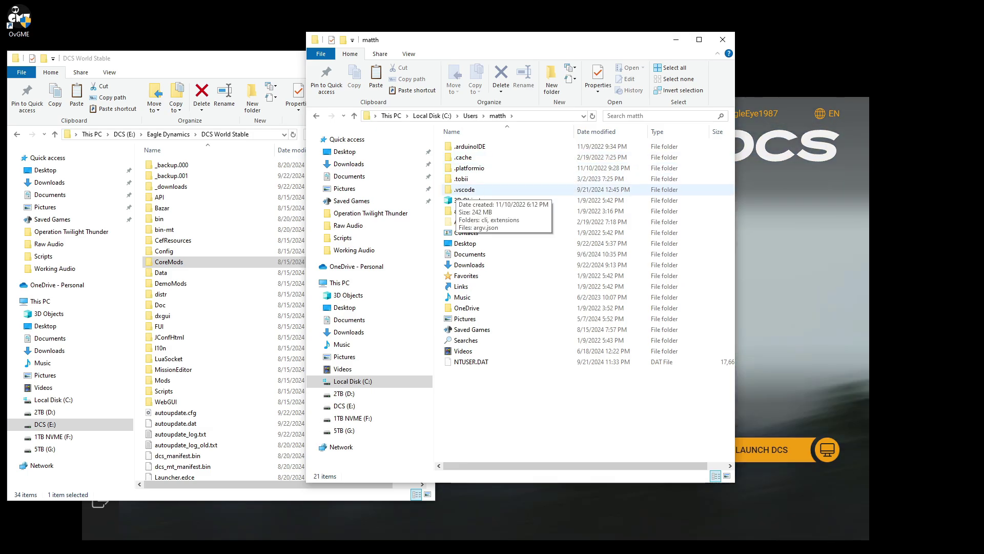
double_click(471, 329)
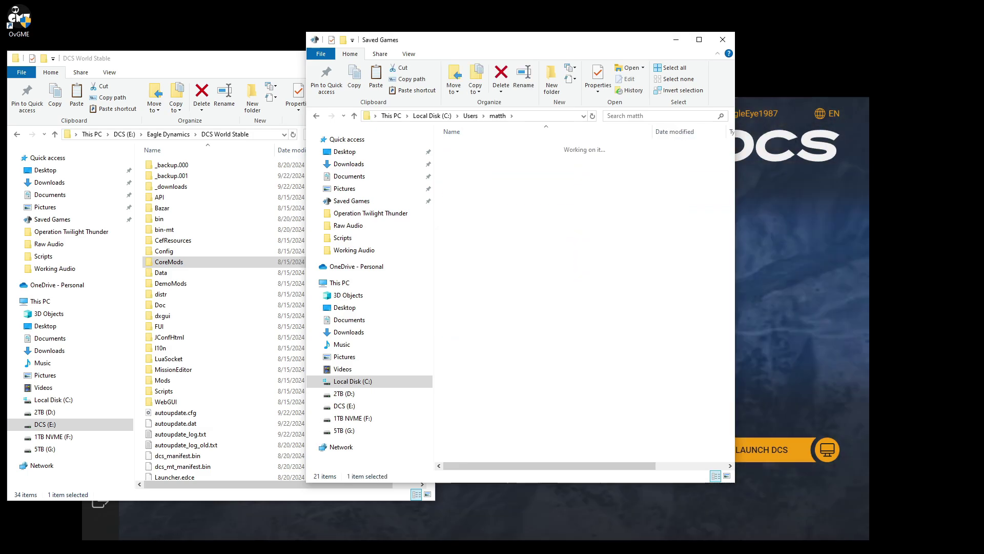
double_click(464, 157)
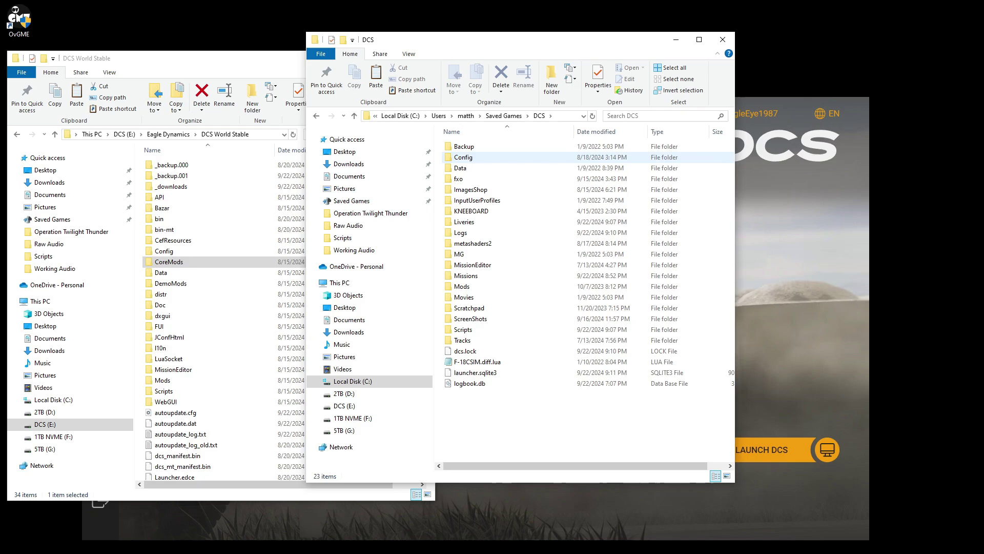
Arrange the Saved Games DCS folder and the DCS World Stable folder side by side to compare them
left_click_drag(513, 39, 686, 28)
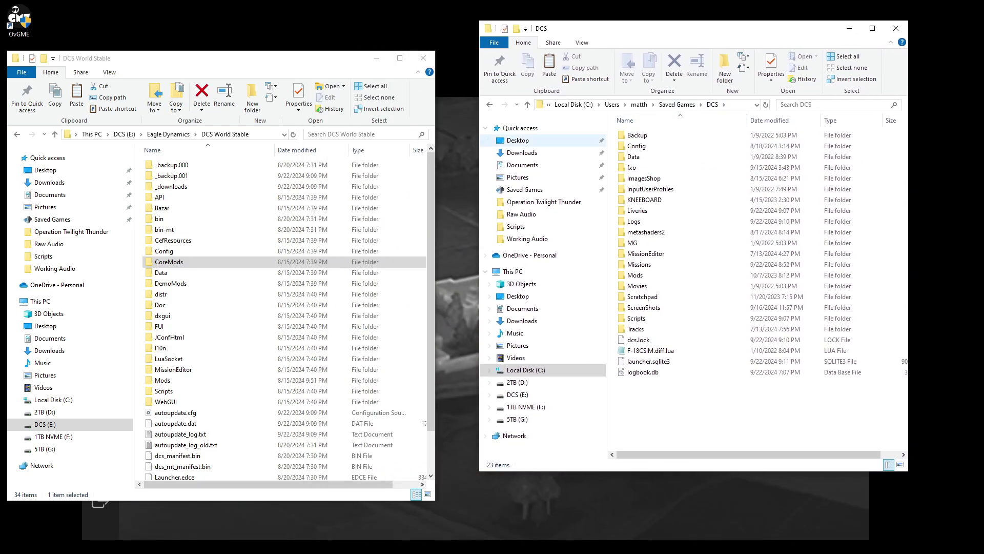
left_click_drag(309, 60, 306, 108)
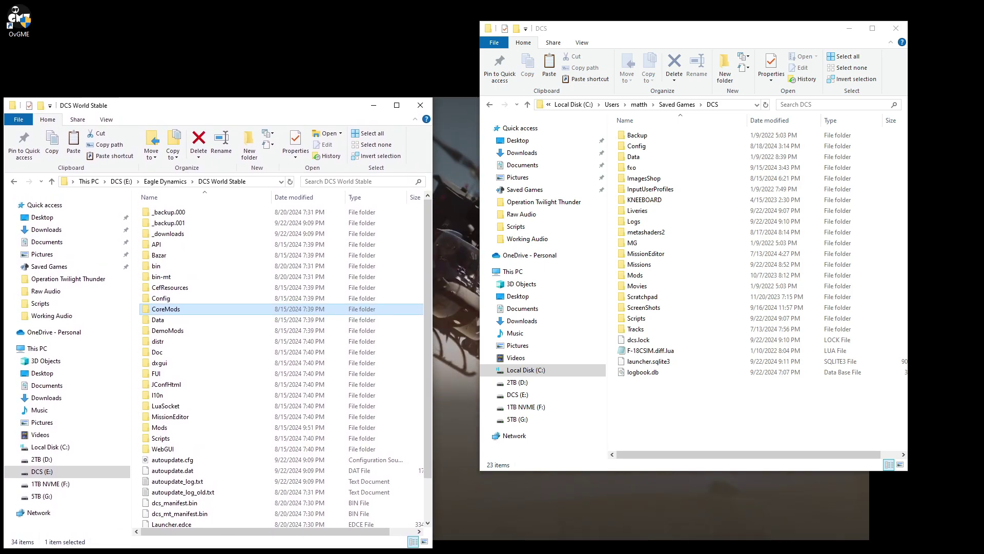
left_click_drag(657, 32, 611, 35)
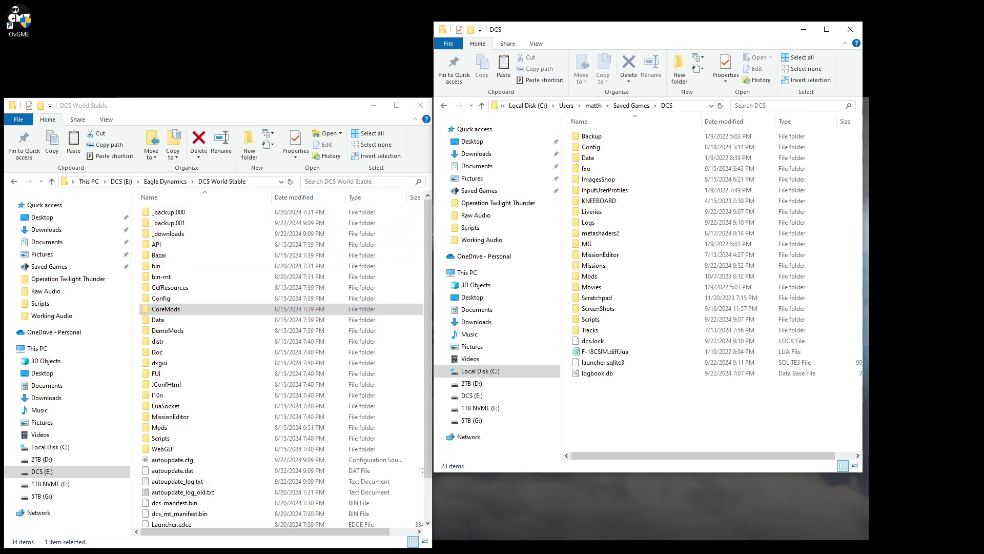
Clear both folder windows out of the way and title the new OvGME configuration "DCS Core Mod"
left_click_drag(613, 35, 0, 97)
left_click_drag(264, 105, 0, 109)
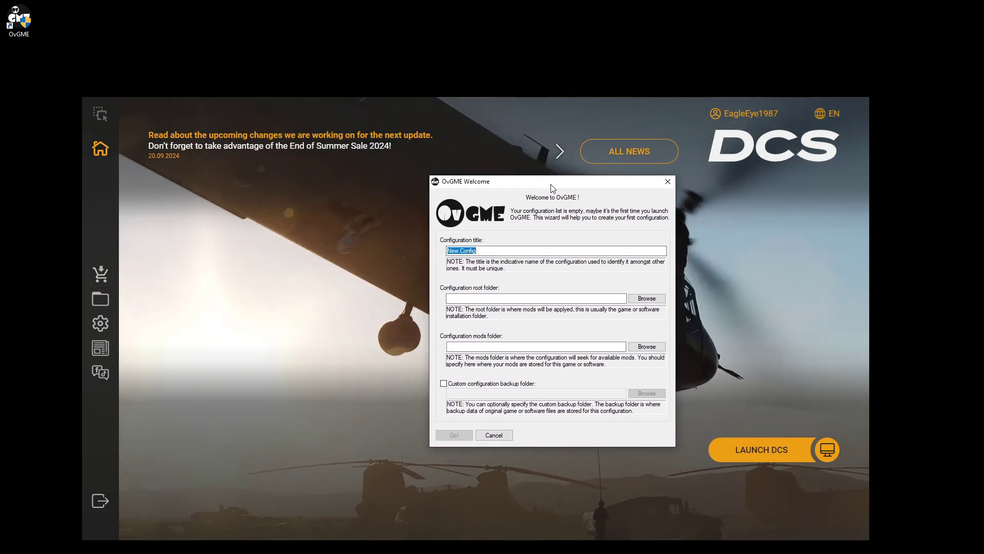
left_click_drag(551, 185, 523, 171)
key("ctrl+a")
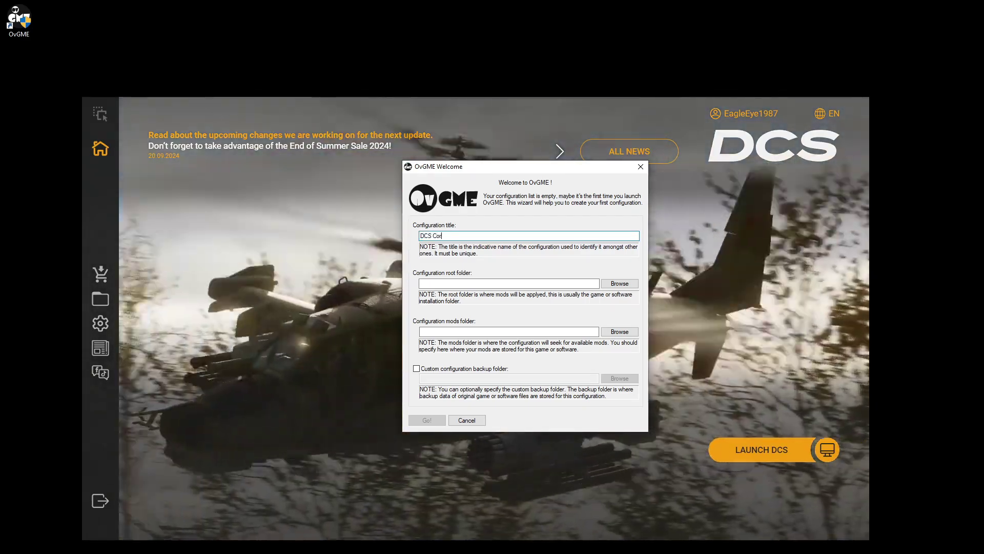
type("DCS Core Mod")
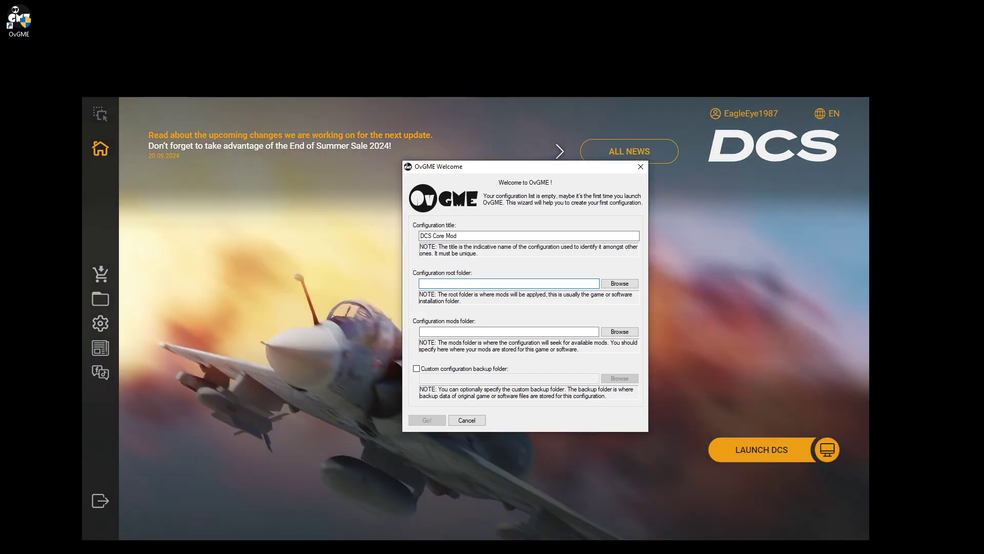
Set the configuration root folder to E:\Eagle Dynamics\DCS World Stable, copied from the game's installation folder window
left_click_drag(1, 55, 79, 54)
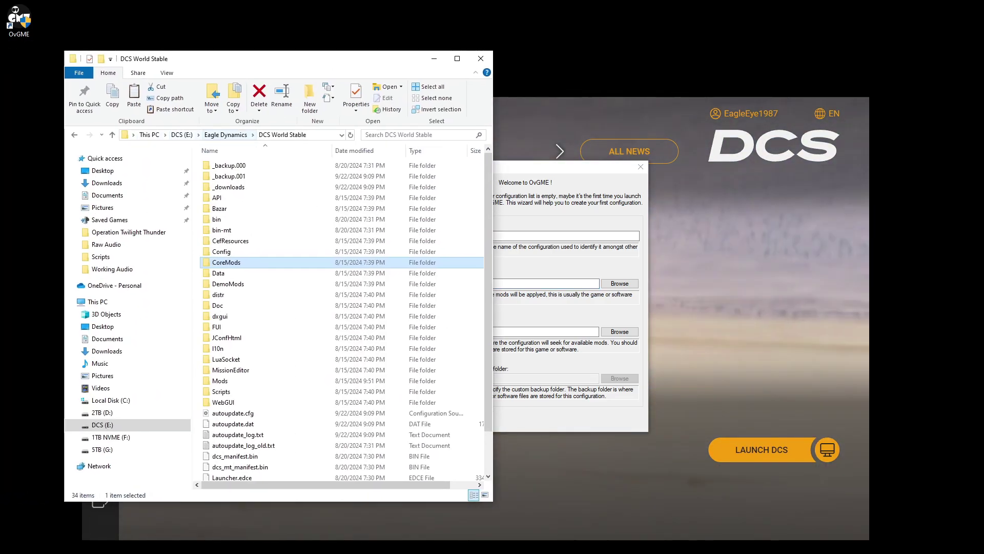
key("alt+d")
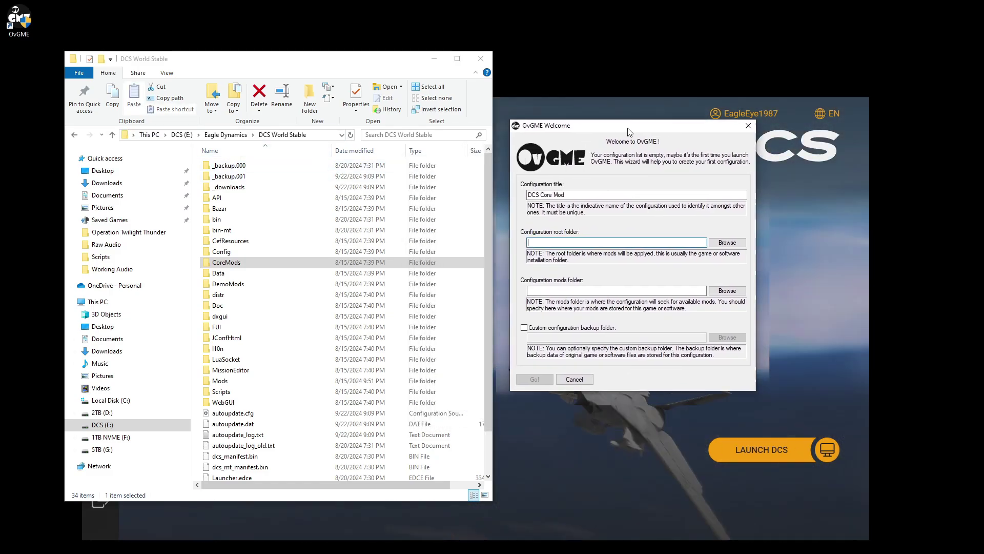
type("E:\\Eagle Dynamics\\DCS World Stable")
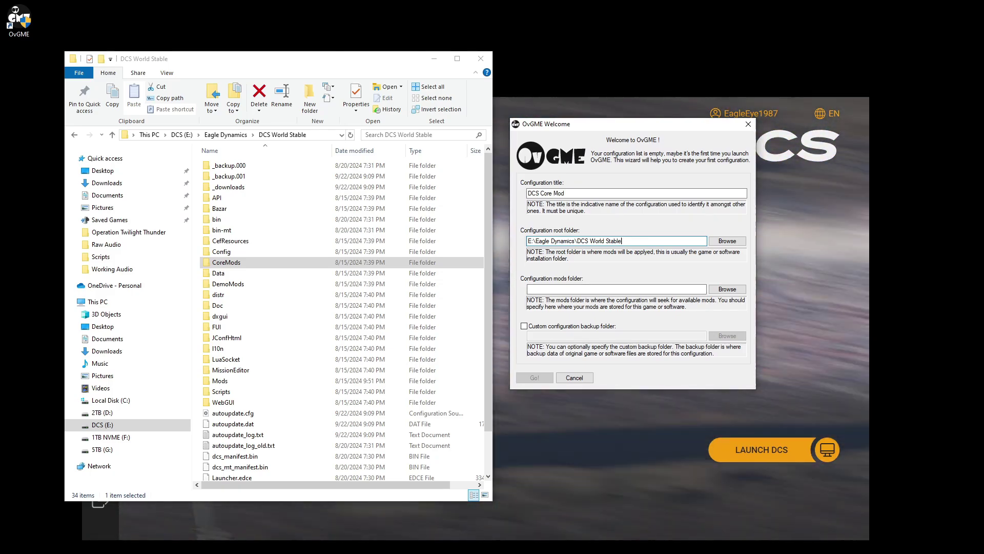
left_click(529, 289)
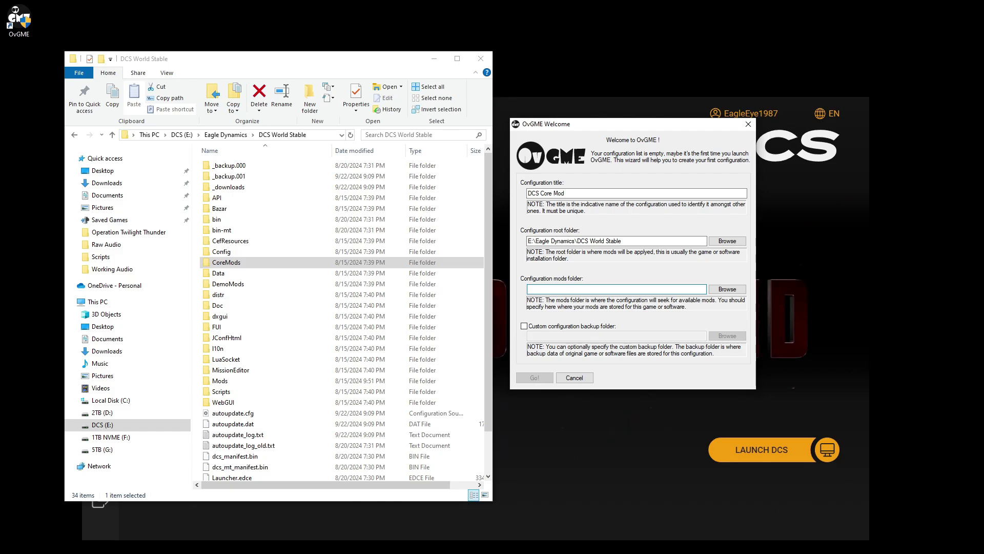
Clear the folder window away and create a "DCS Mods" folder on the desktop, placed along its upper edge
left_click_drag(400, 59, 0, 72)
right_click(396, 37)
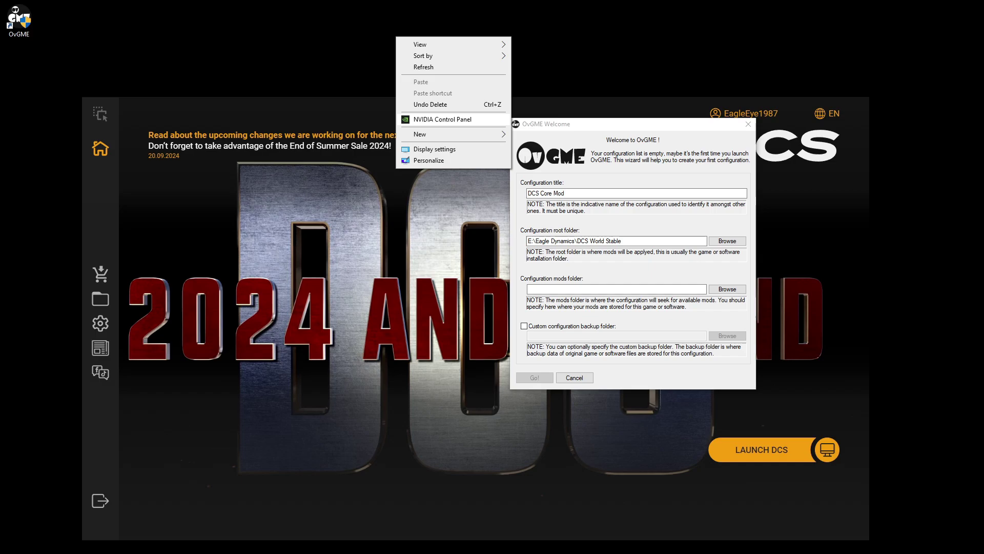
mouse_move(451, 134)
left_click(534, 135)
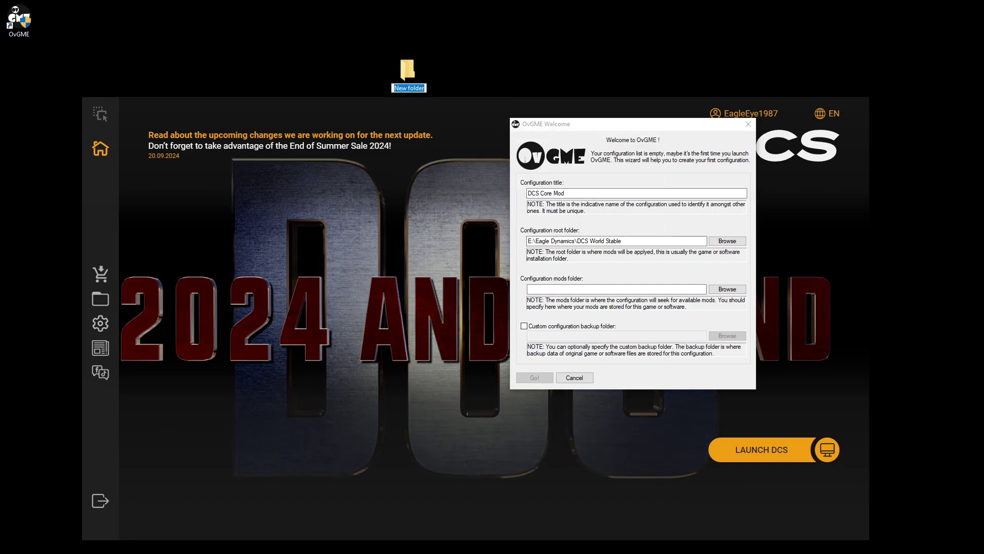
type("DCS")
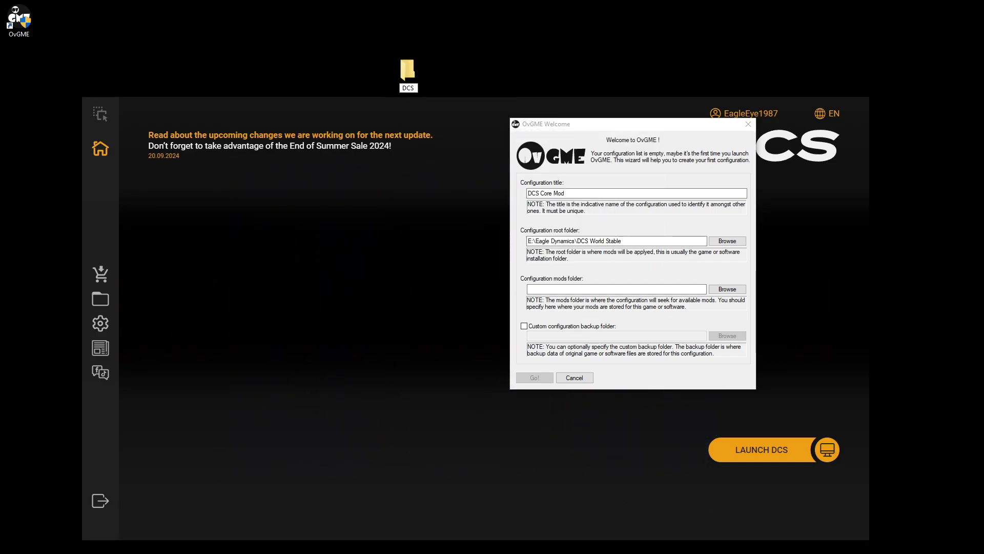
type(" Mods")
key("Return")
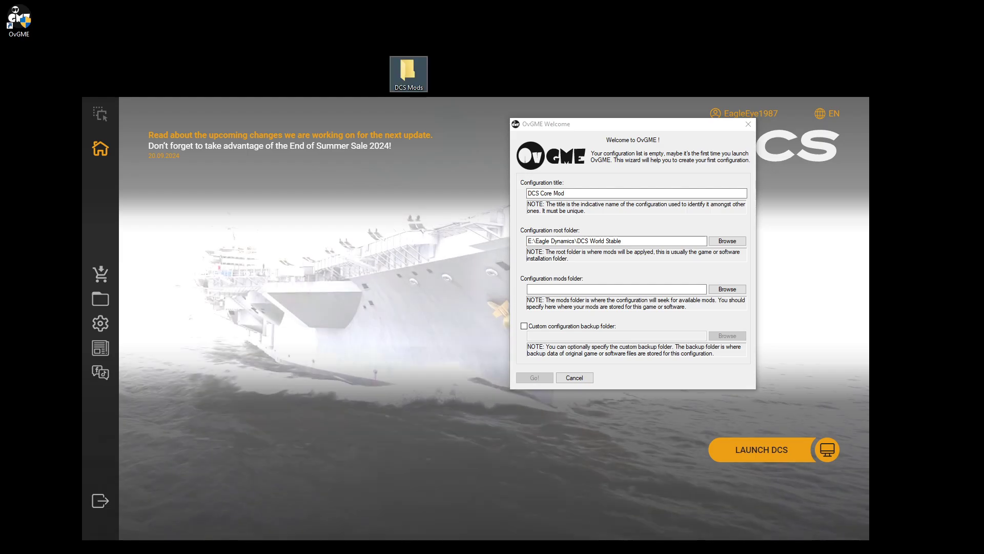
left_click_drag(409, 72, 408, 19)
Create a "DCS Mod Backup" folder on the desktop and line up both new folders beside the OvGME shortcut
right_click(362, 45)
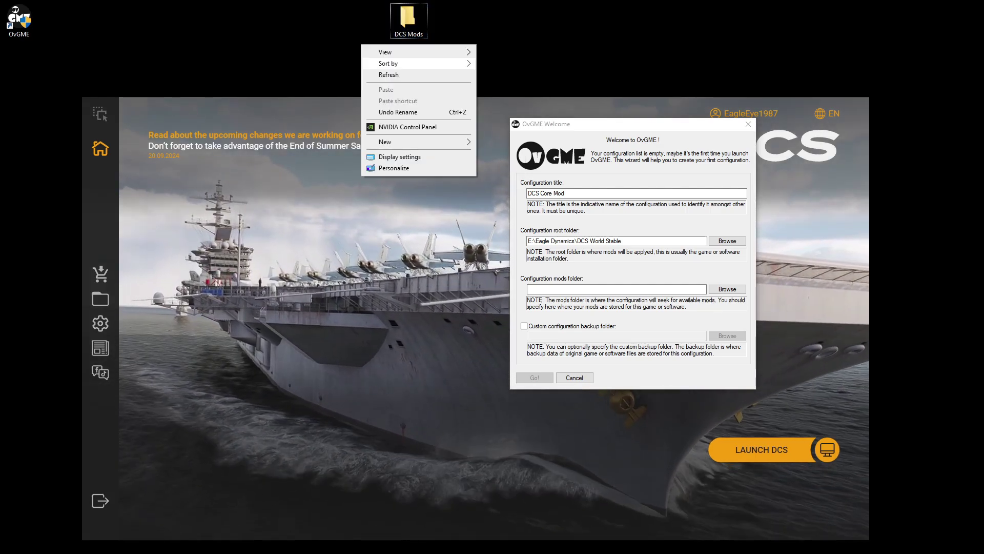
mouse_move(410, 141)
left_click(492, 141)
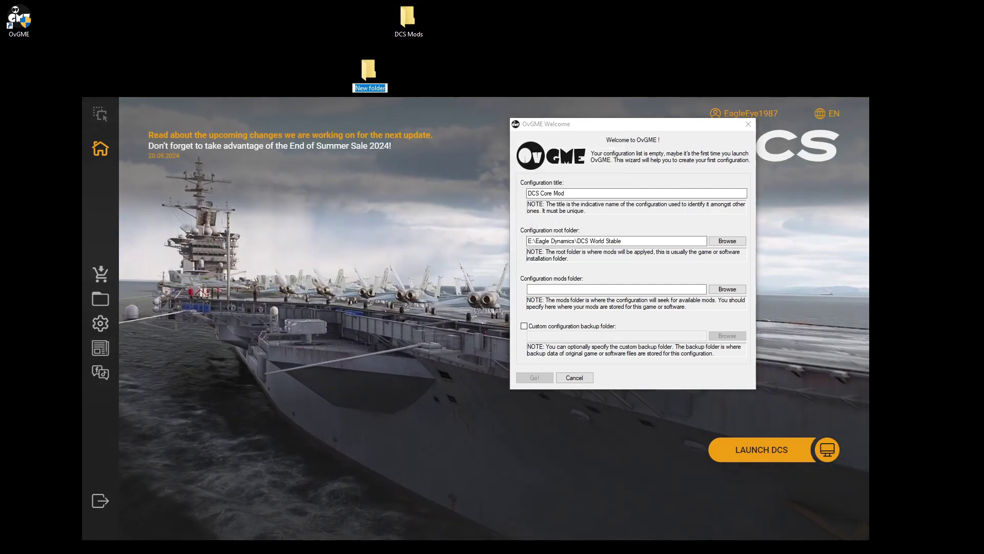
type("DCS M")
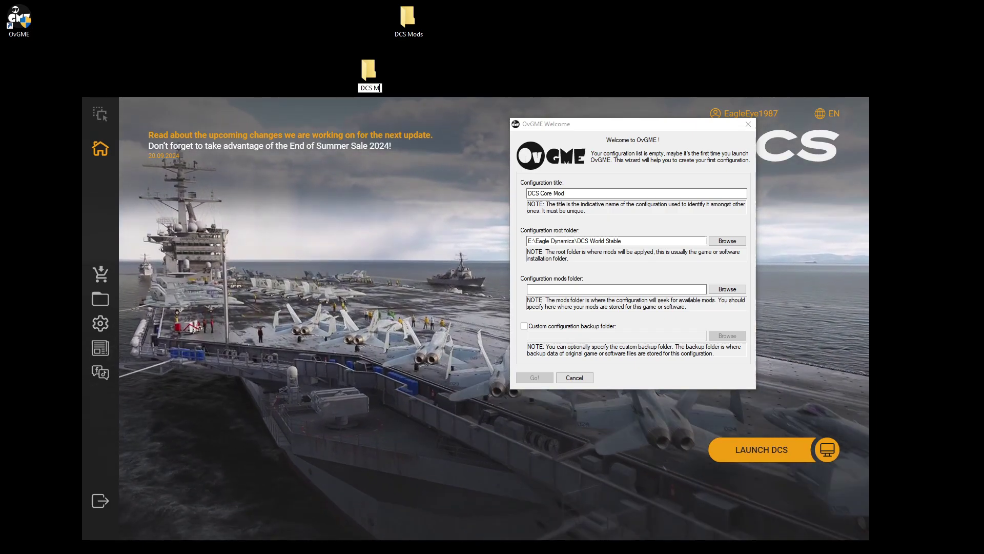
type("od Backup")
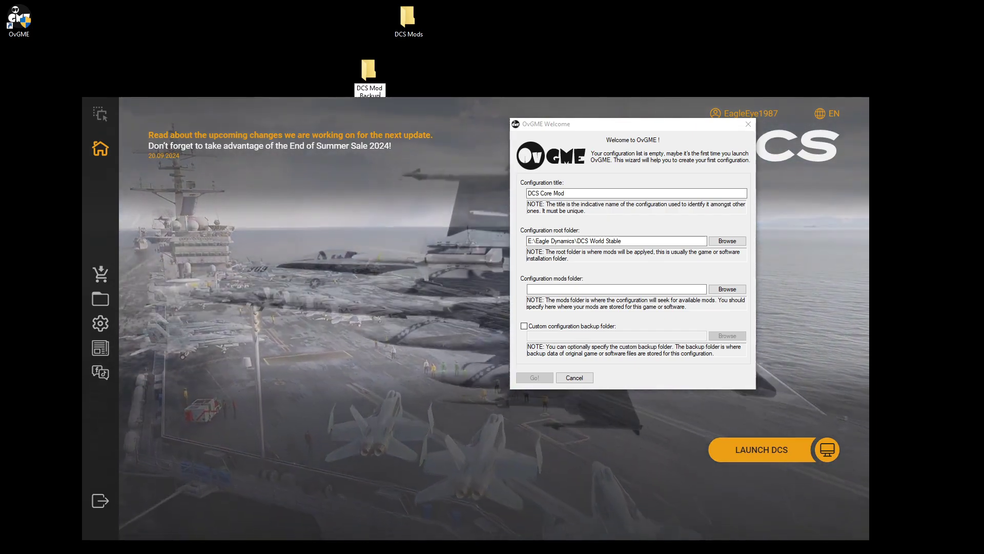
key("Return")
left_click_drag(369, 74, 369, 22)
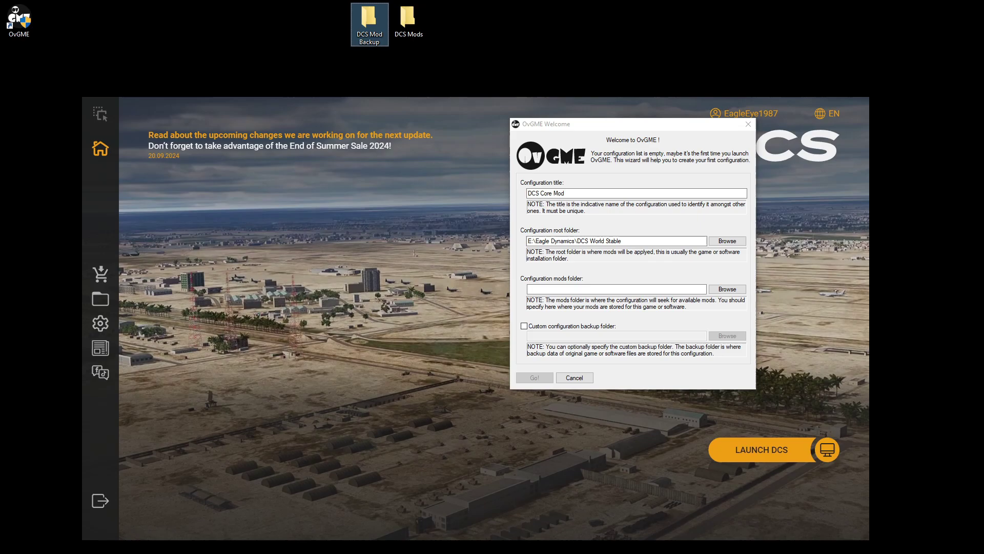
left_click_drag(369, 23, 58, 23)
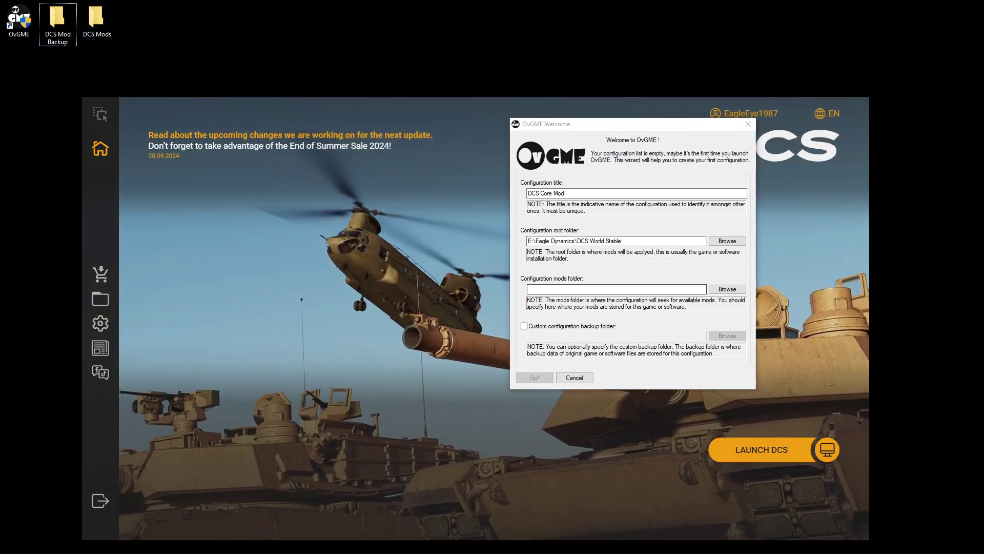
Browse to the desktop's DCS Mods folder and set it as the configuration mods folder
left_click(727, 289)
key("Return")
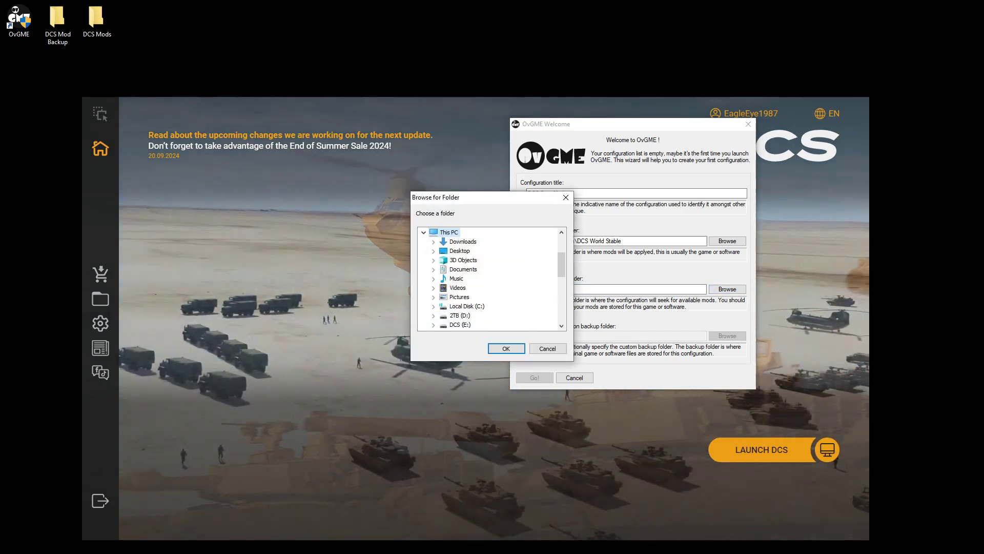
left_click_drag(484, 198, 425, 113)
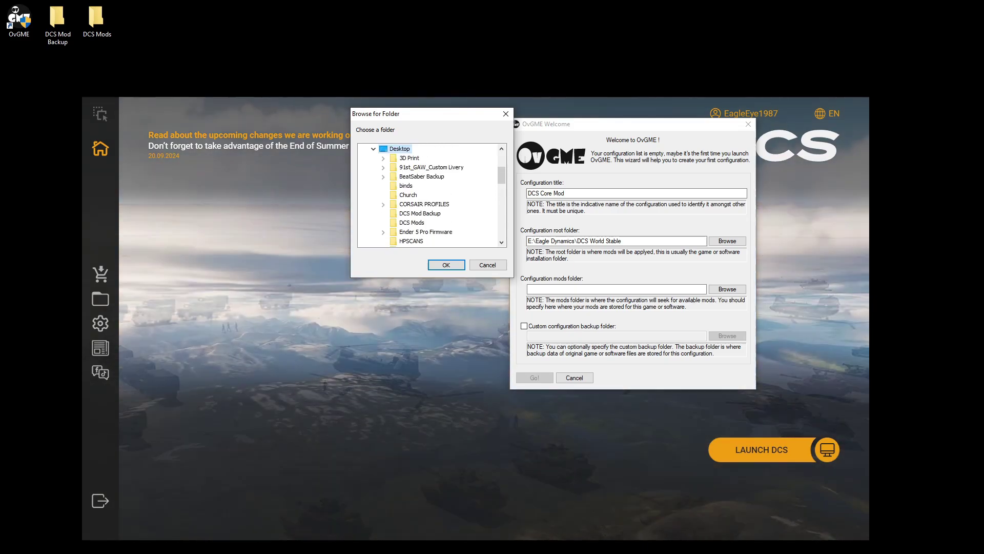
key("Return")
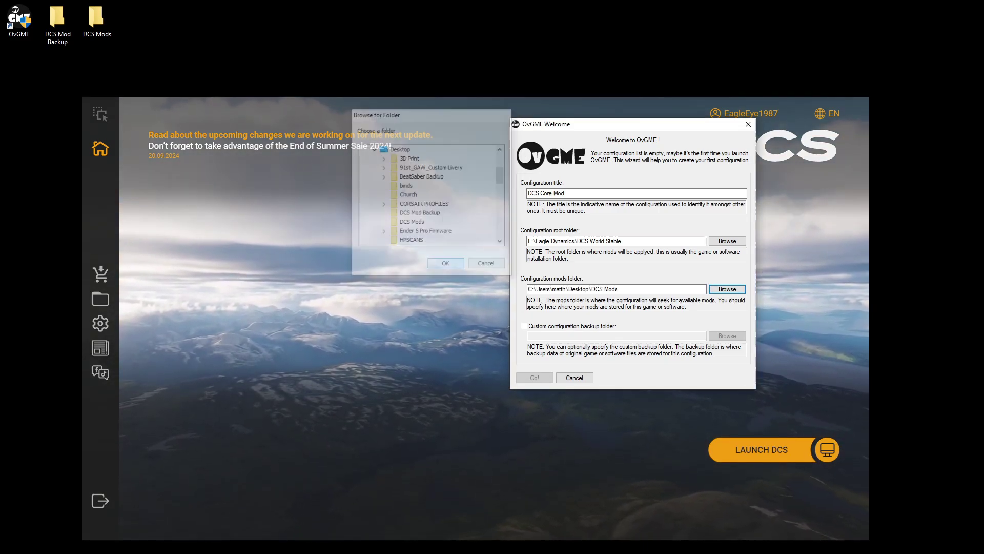
key("shift+Tab")
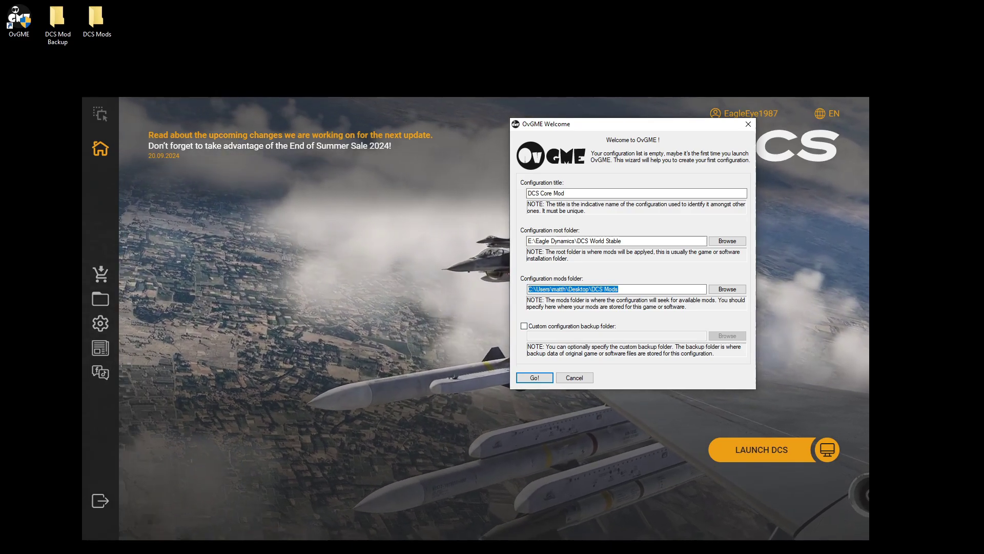
Enable a custom backup folder, set it to the desktop's DCS Mod Backup folder, and create the configuration
left_click(524, 326)
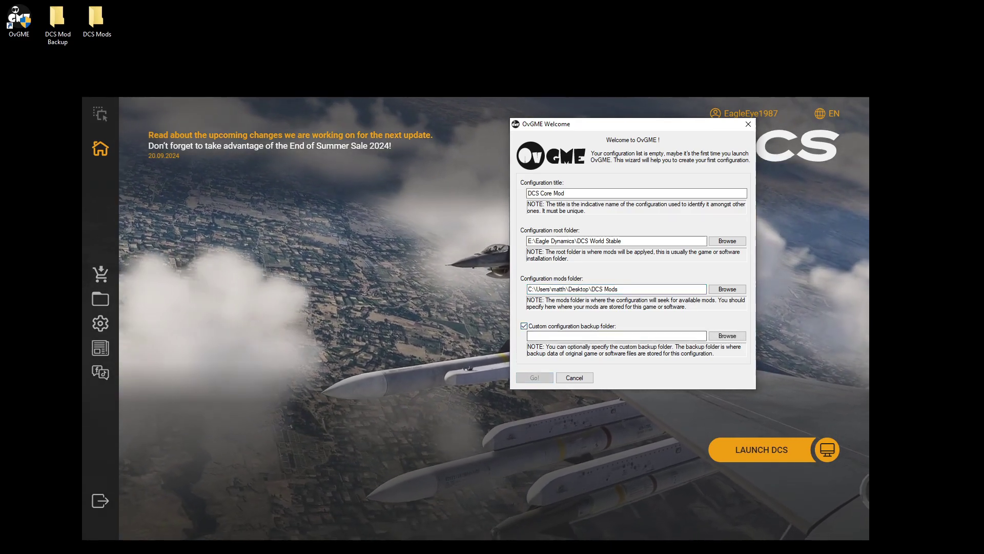
left_click(727, 335)
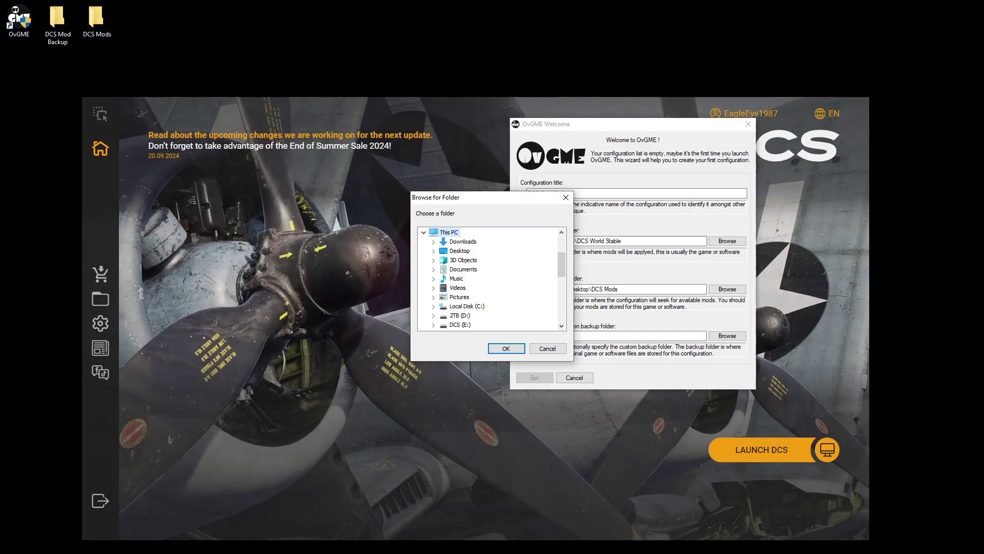
scroll(487, 278, "down", 3)
scroll(487, 279, "up", 1)
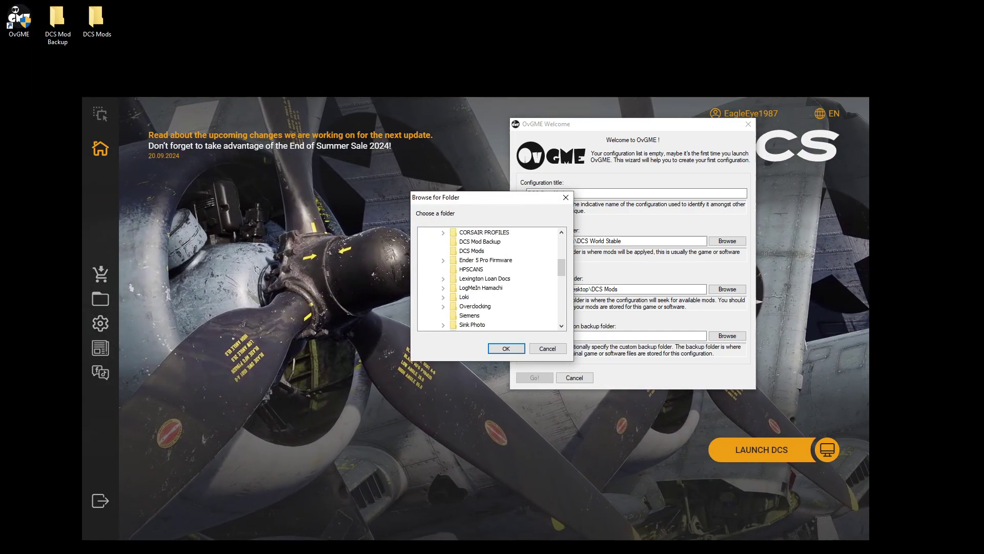
left_click(479, 241)
key("Return")
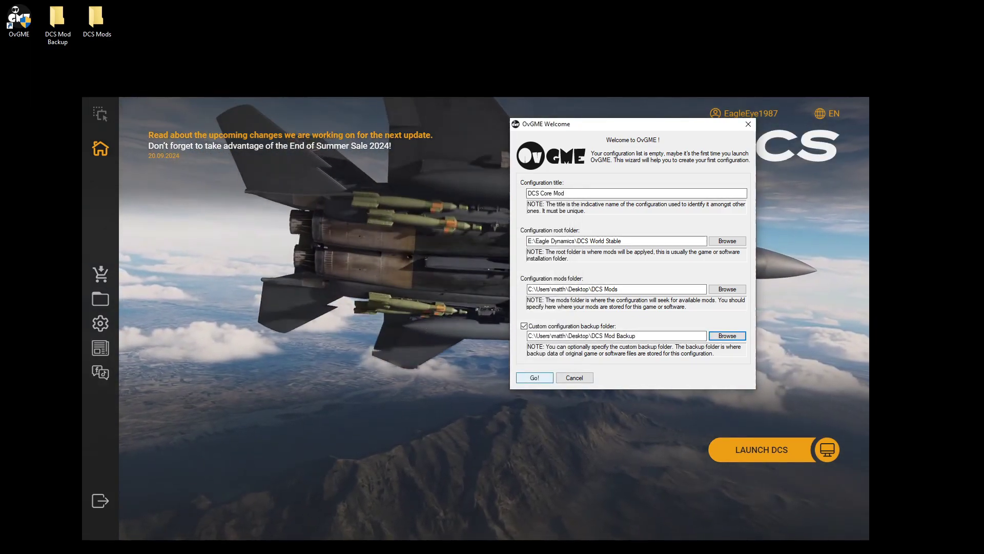
left_click(534, 377)
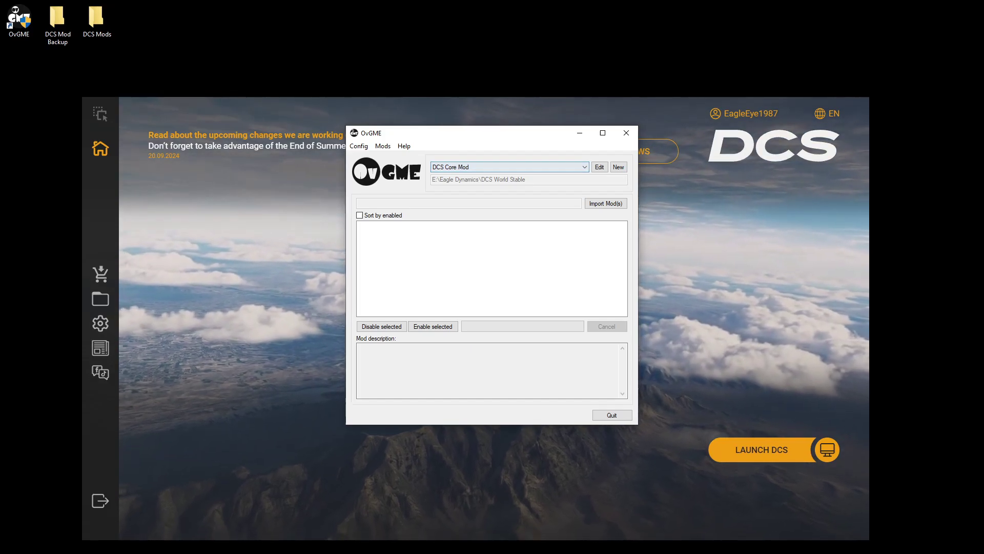
Open the desktop's DCS Mods folder beside the OvGME window and select the DCS Core Mod configuration
left_click(97, 21)
double_click(97, 20)
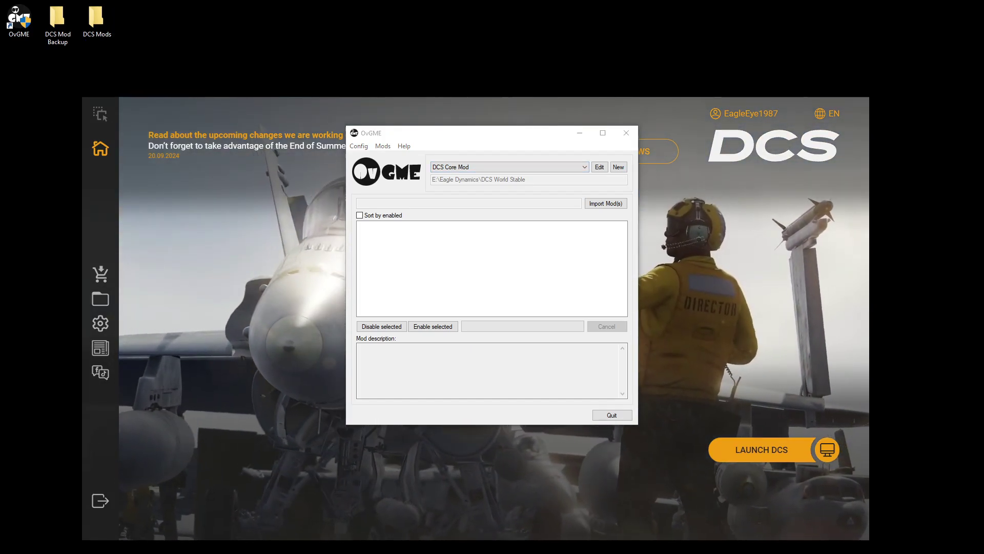
left_click_drag(362, 99, 282, 76)
left_click_drag(479, 137, 646, 132)
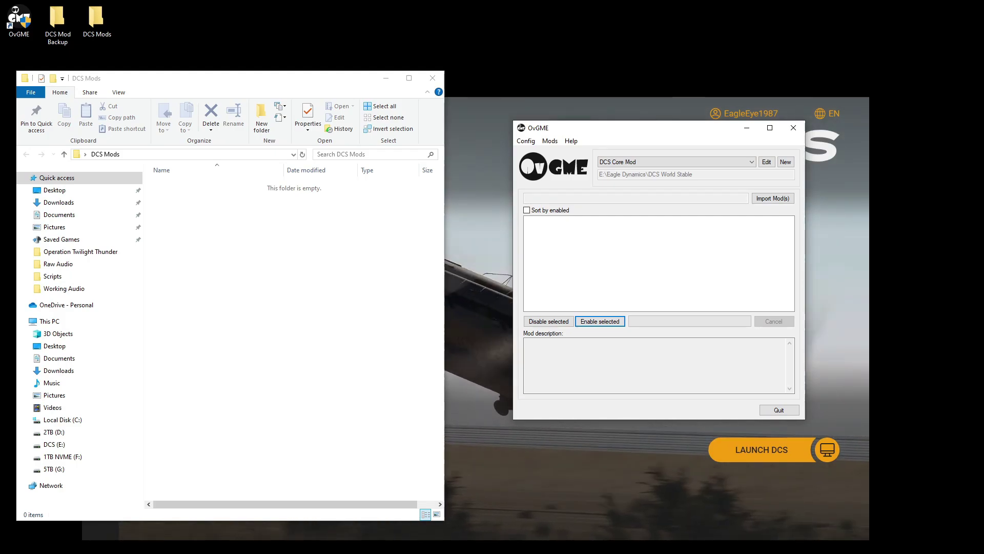
left_click(676, 162)
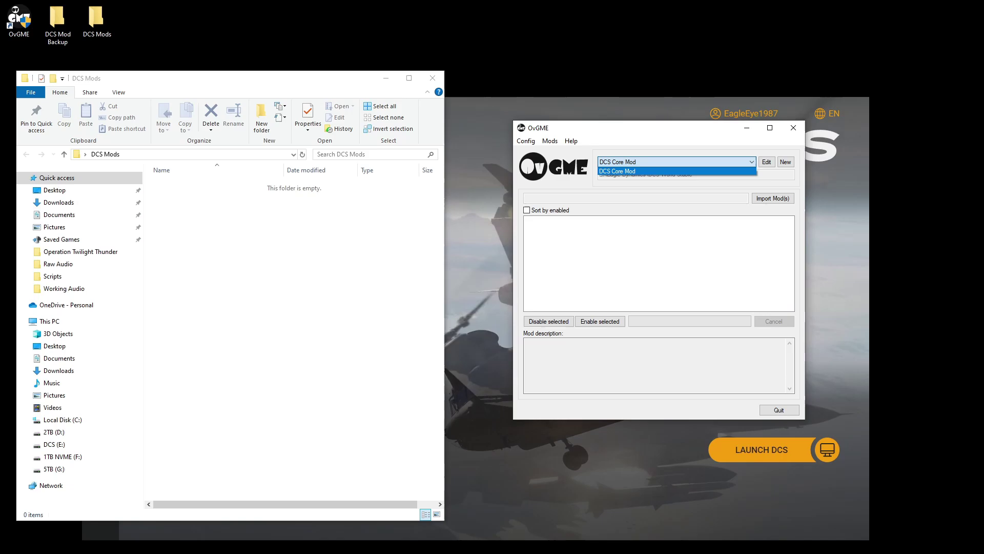
left_click(676, 171)
Start a new OvGME configuration and title it "DCS Saved Games"
key("alt")
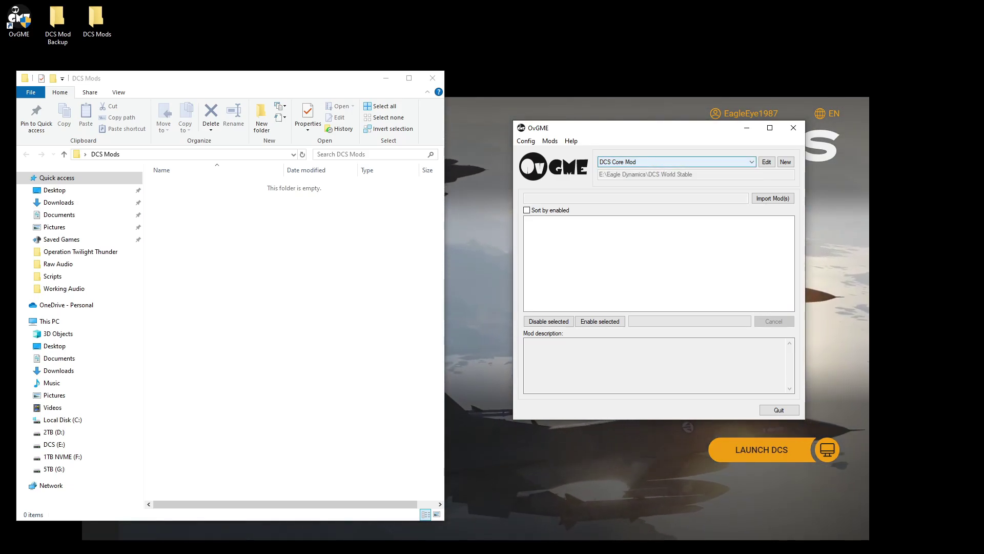
key("Down")
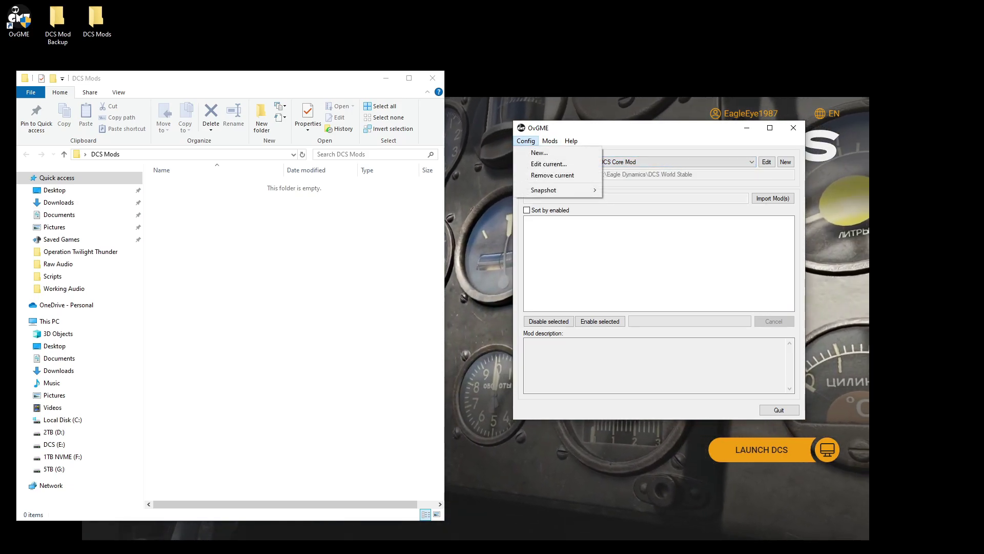
key("Return")
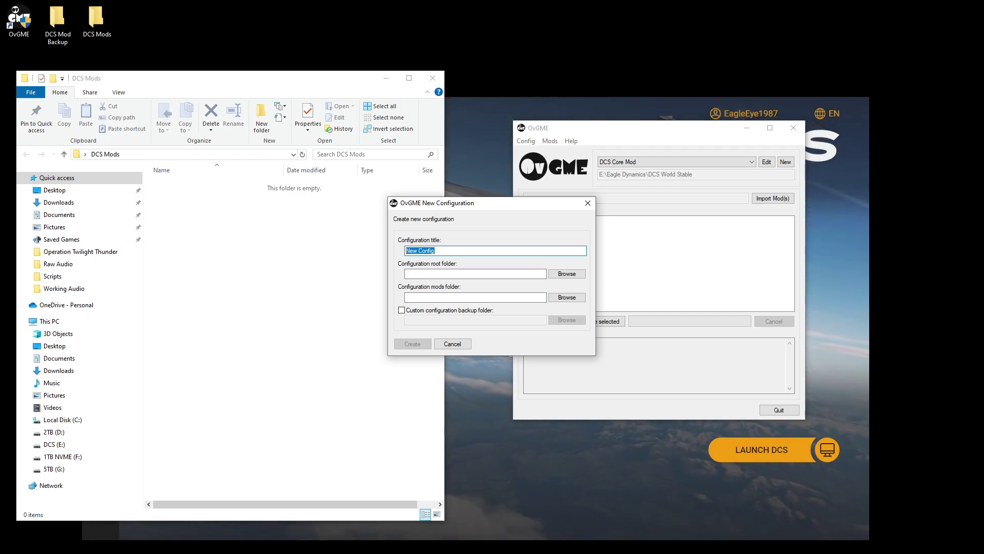
type("DCS")
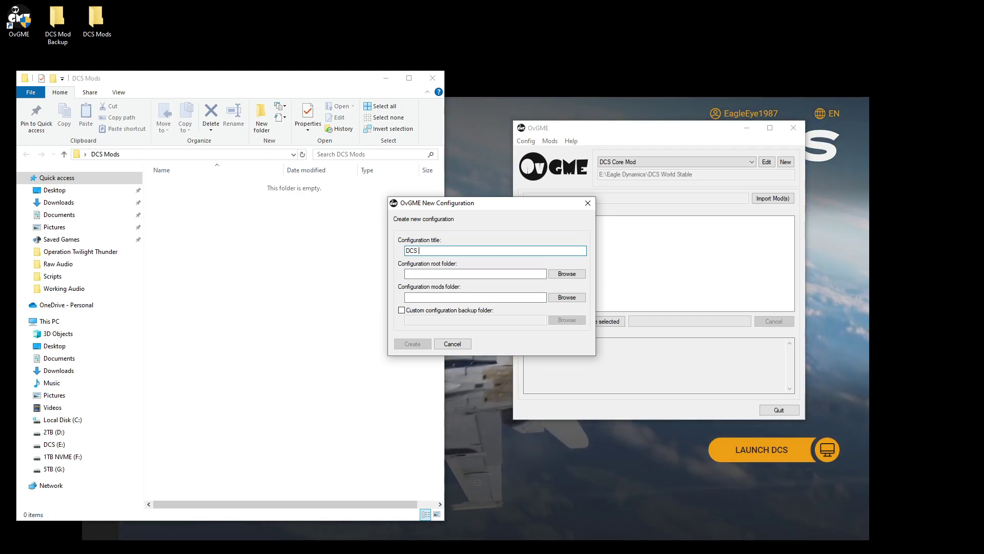
type(" Saved Games")
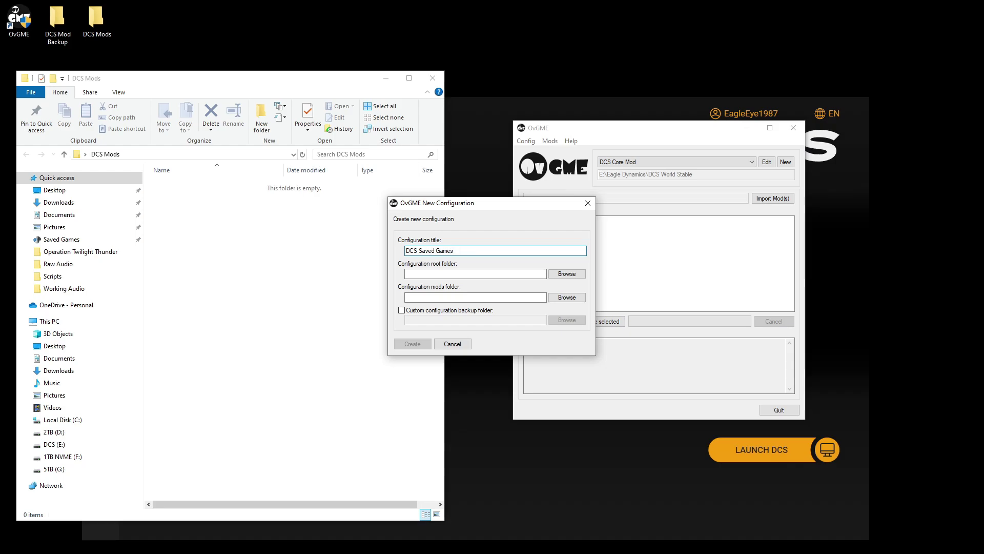
Set the new configuration's root folder to the DCS folder inside the user profile's Saved Games, using its copied path
left_click_drag(491, 202, 661, 198)
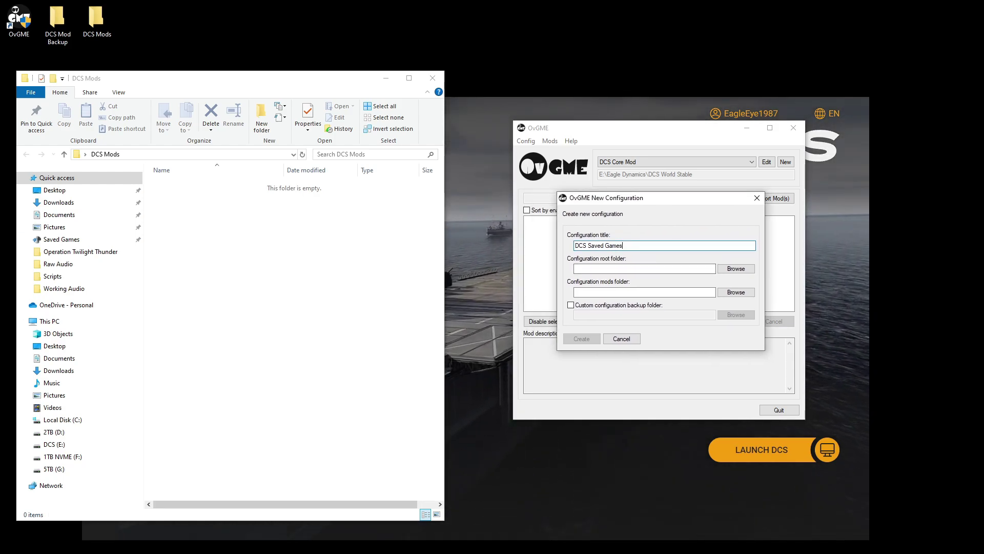
left_click_drag(0, 65, 258, 76)
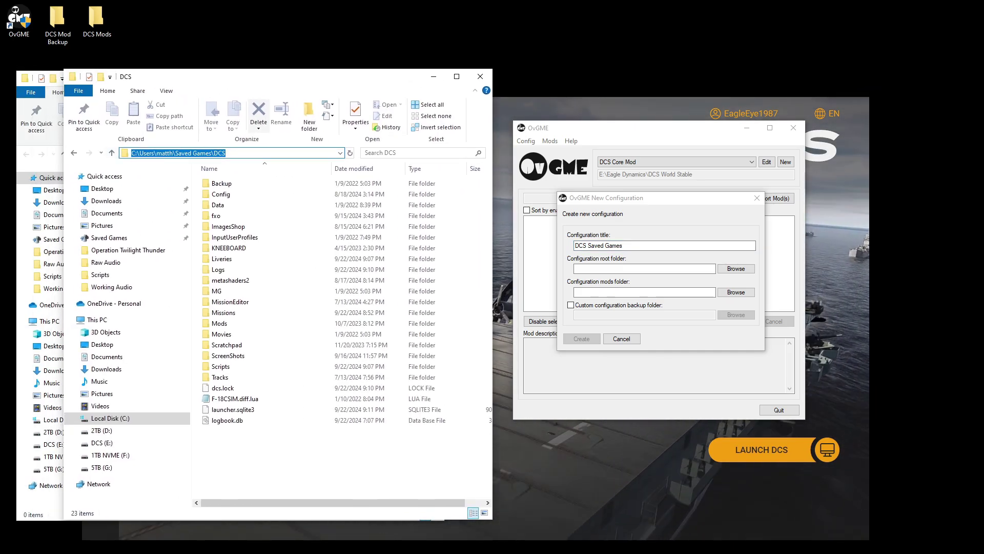
left_click_drag(295, 79, 0, 82)
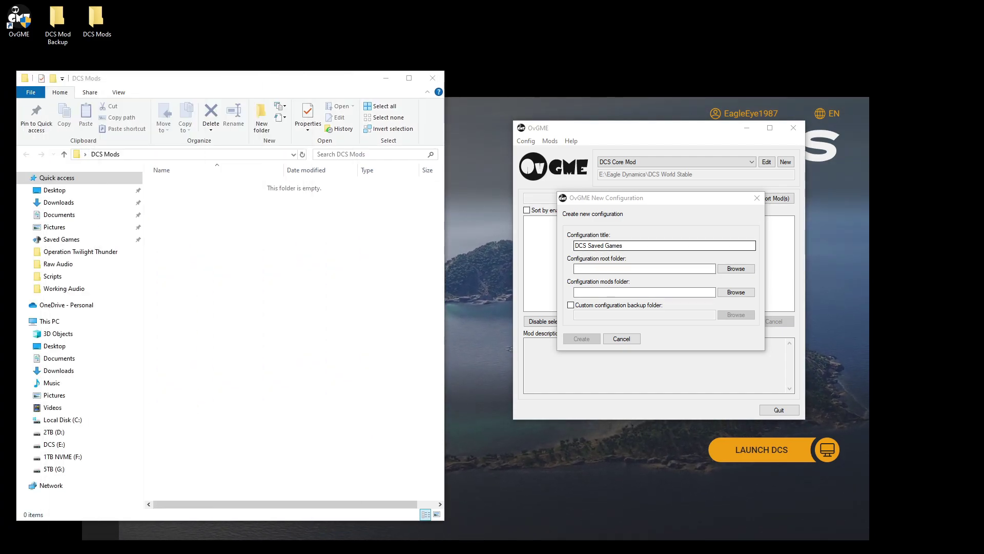
left_click(644, 268)
type("C:\\Users\\matth\\Saved Games\\DCS")
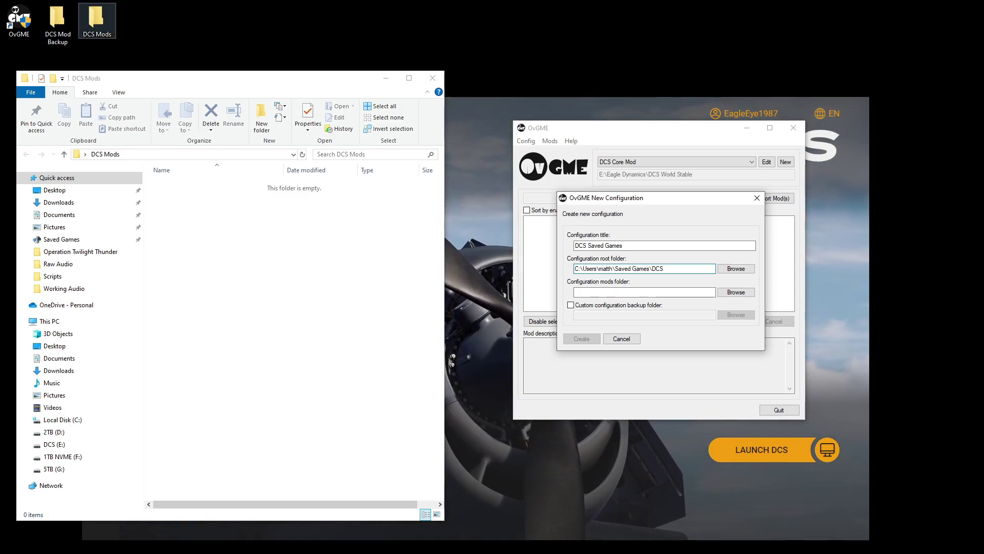
Create the DCS Saved Games configuration with the desktop's DCS Mods as mods folder and DCS Mod Backup as custom backup folder
left_click(736, 292)
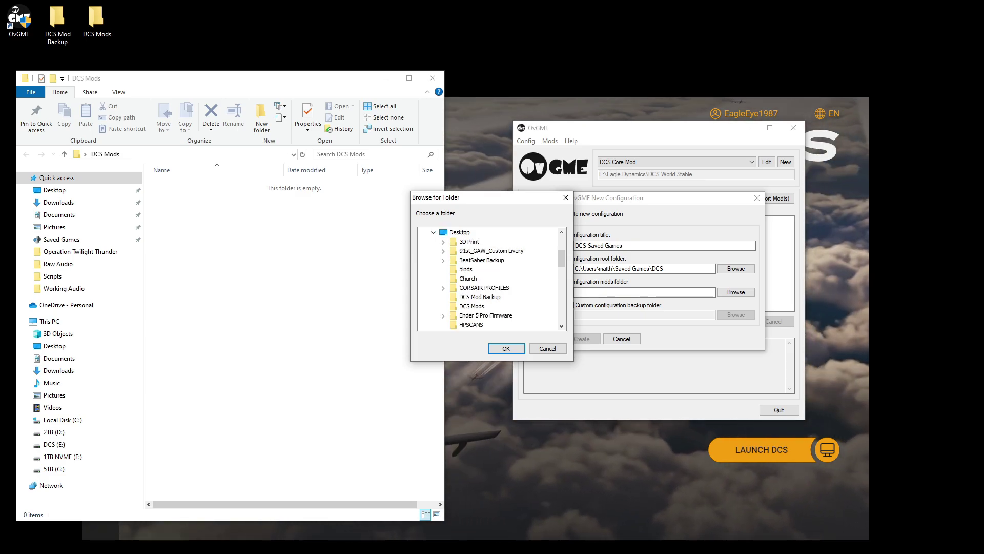
key("Return")
left_click(570, 305)
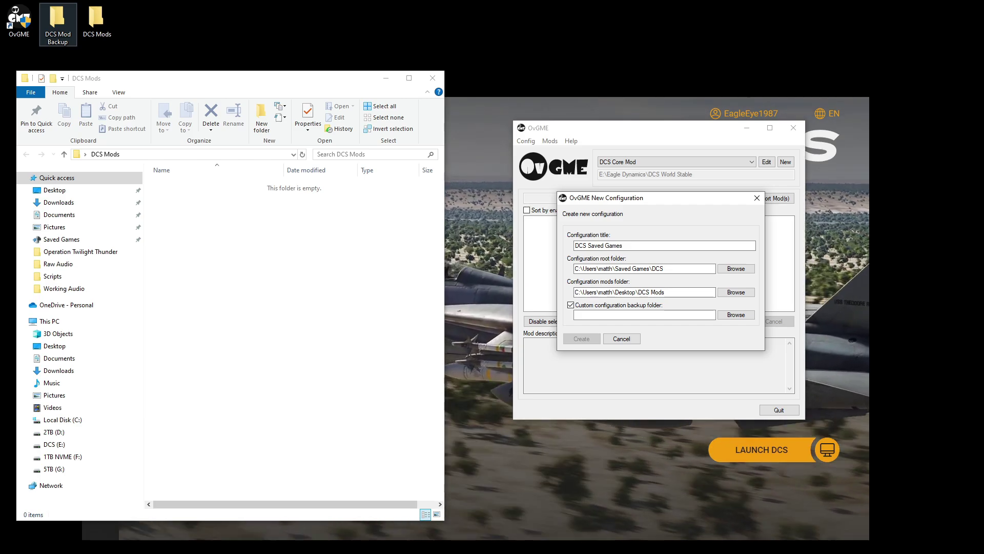
left_click(735, 314)
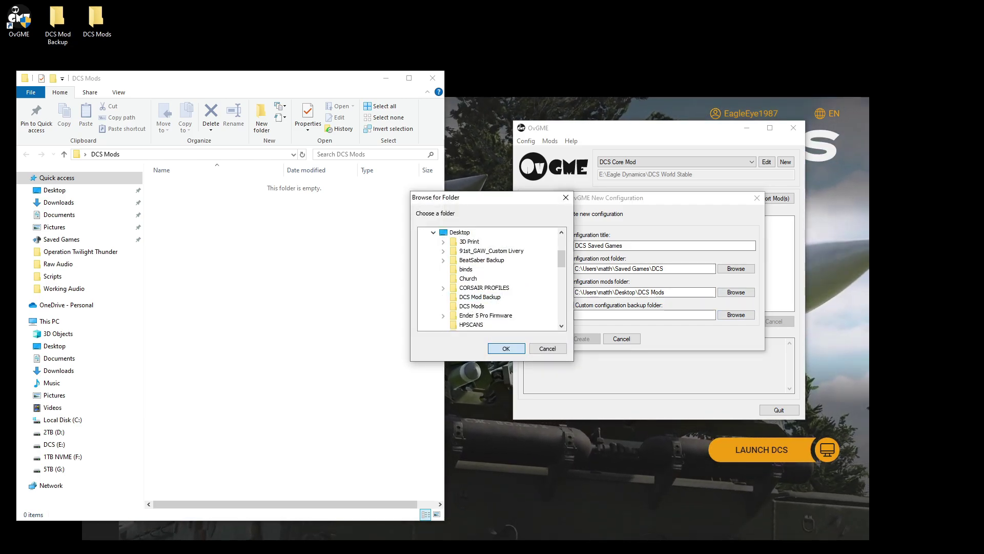
left_click(505, 348)
left_click(581, 338)
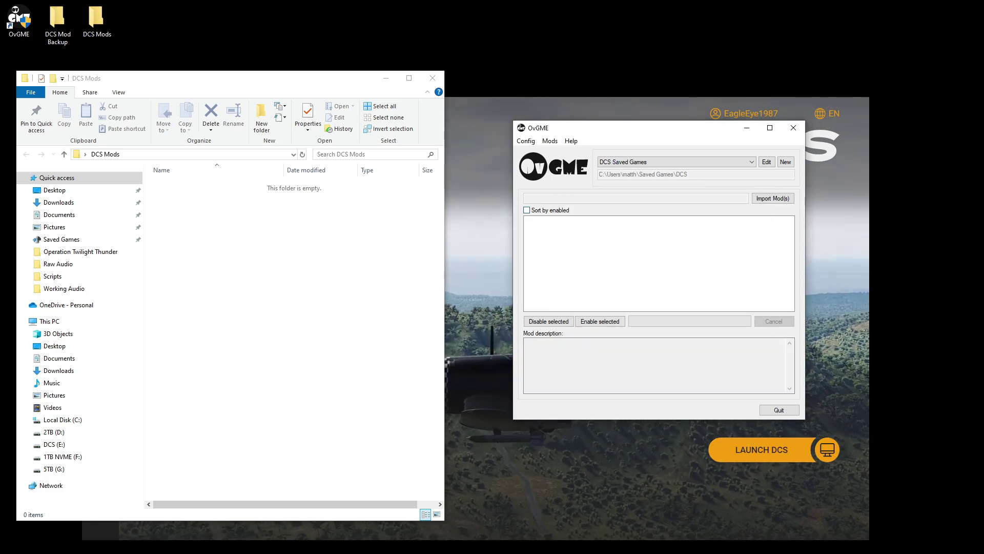
Alternate between the DCS Core Mod and DCS Saved Games configurations, finishing on DCS Core Mod
left_click(676, 161)
left_click(676, 161)
left_click(676, 162)
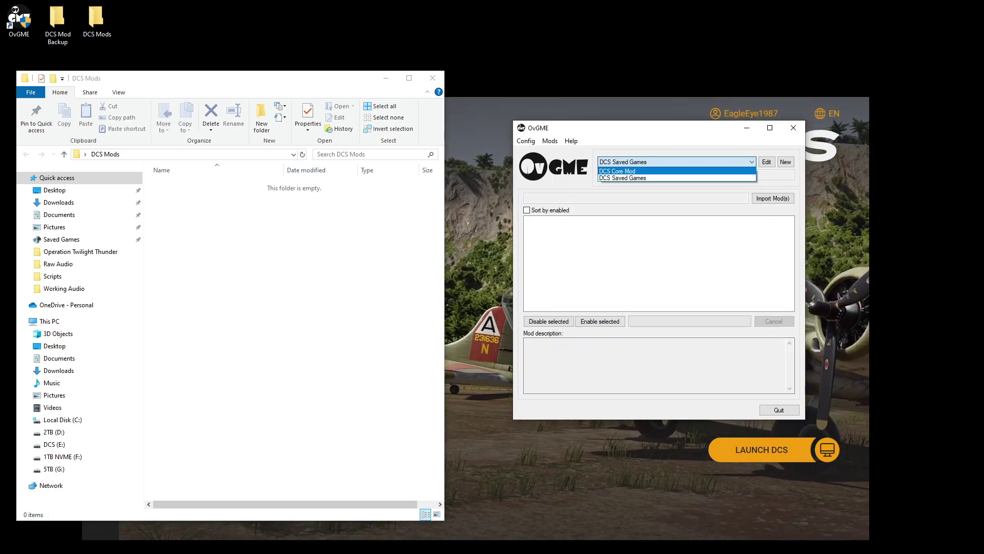
left_click(676, 170)
left_click(676, 161)
left_click(676, 177)
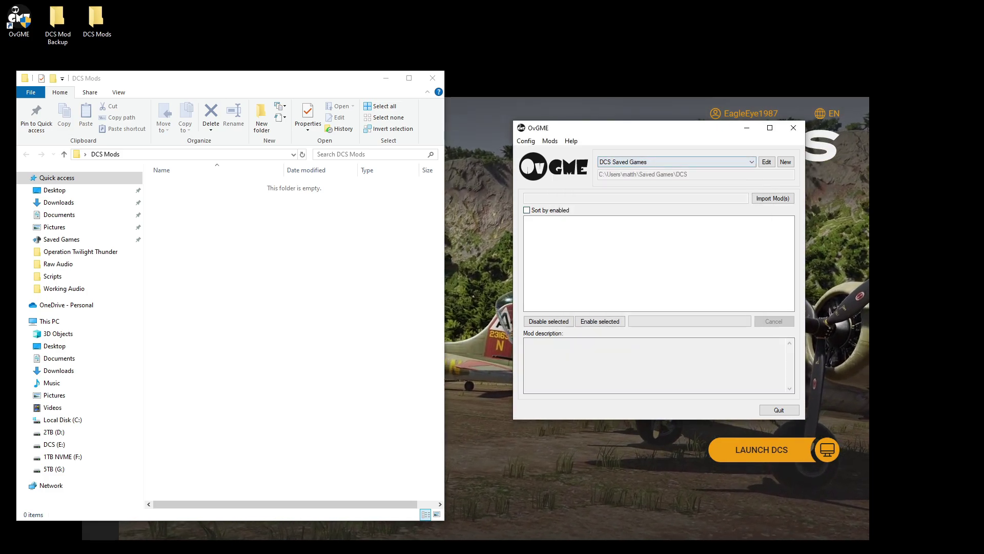
key("alt+Down")
key("Up")
key("Return")
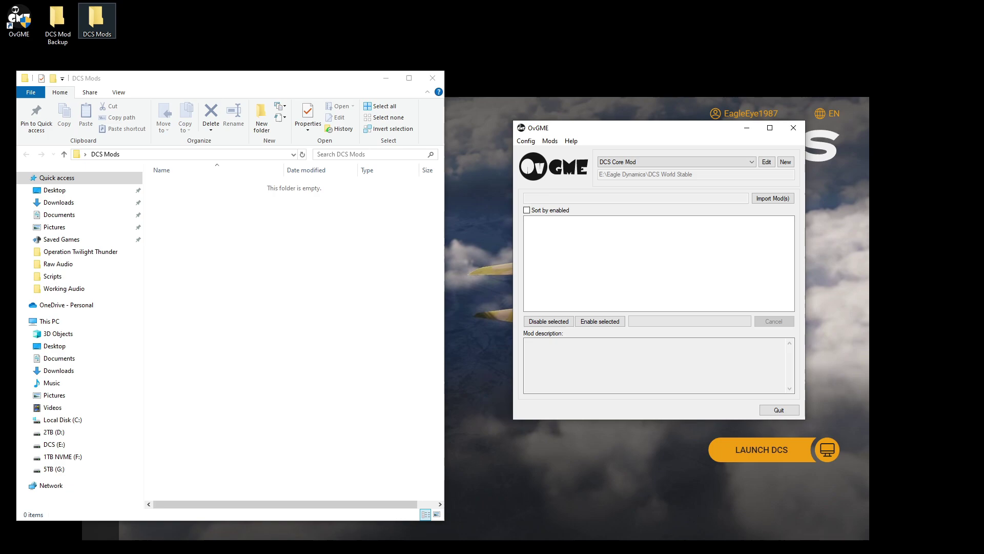
Paste the "1 FA-18C Menu Change (CoreMod)" and "2 F22 (SavedGames)" mod folders into the desktop's DCS Mods folder
mouse_move(97, 20)
left_mouse_down()
mouse_move(213, 37)
mouse_move(97, 22)
left_mouse_up()
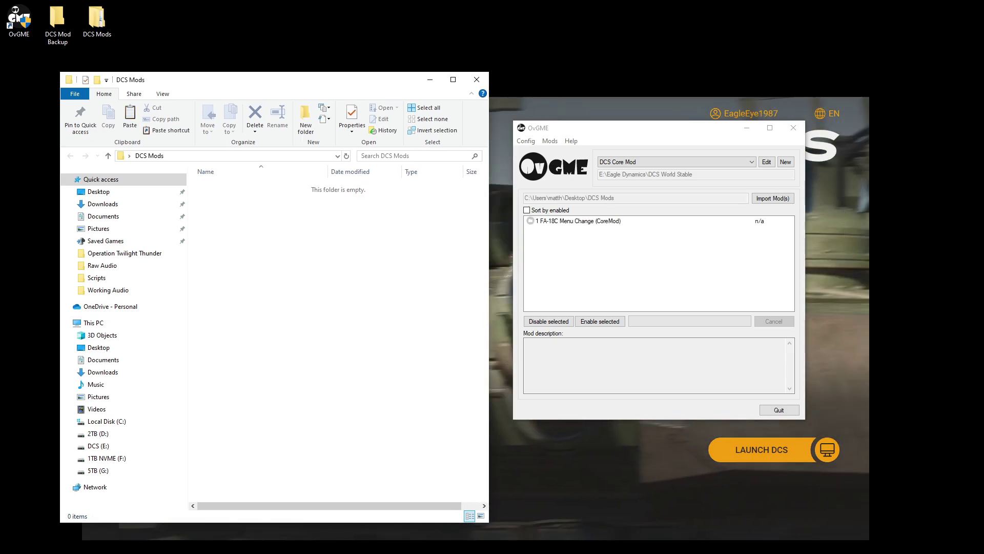
key("ctrl+v")
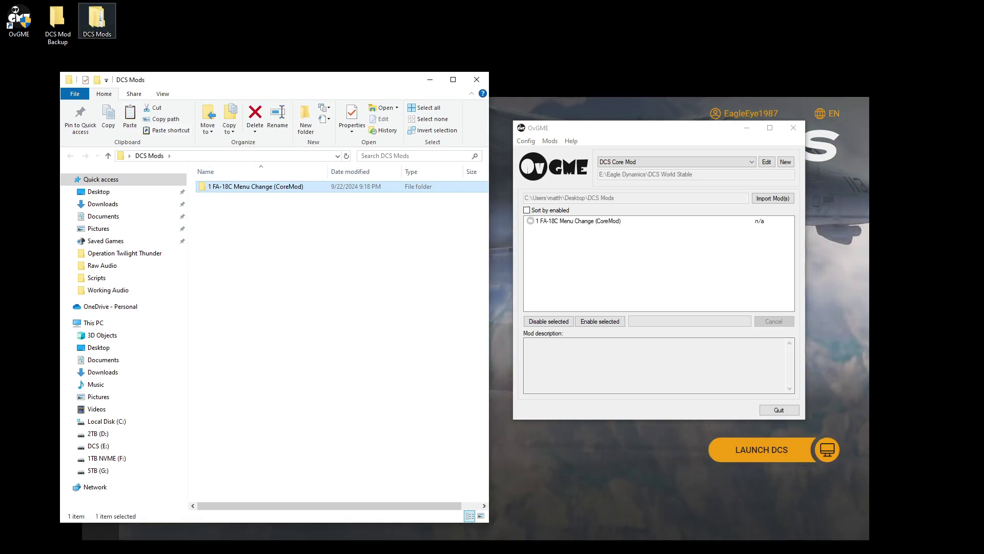
key("alt+Tab")
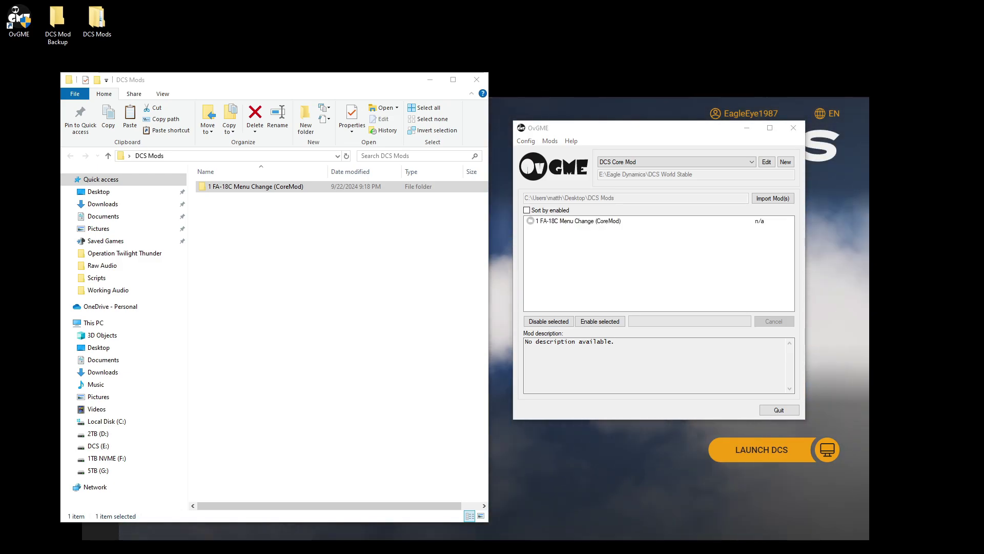
left_click(255, 186)
key("ctrl+v")
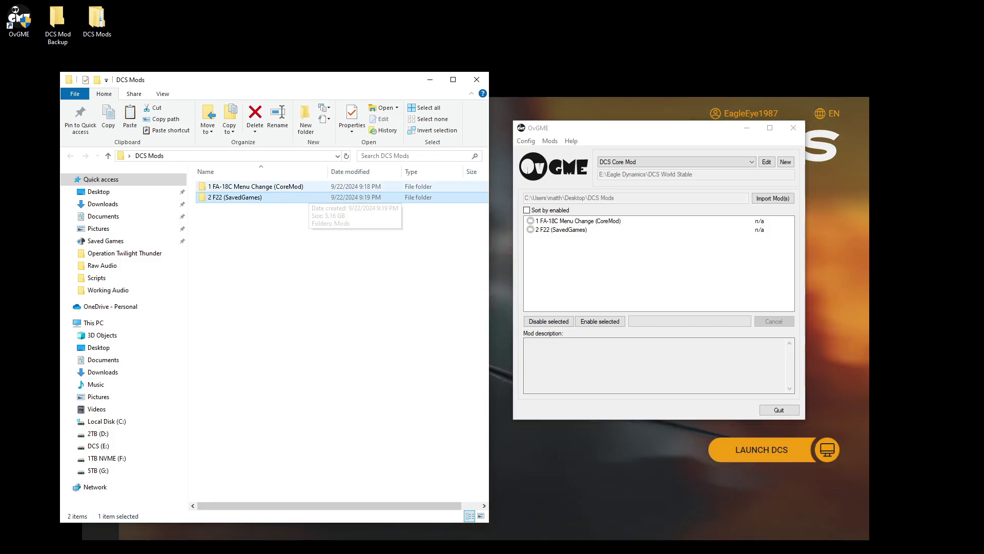
left_click(676, 162)
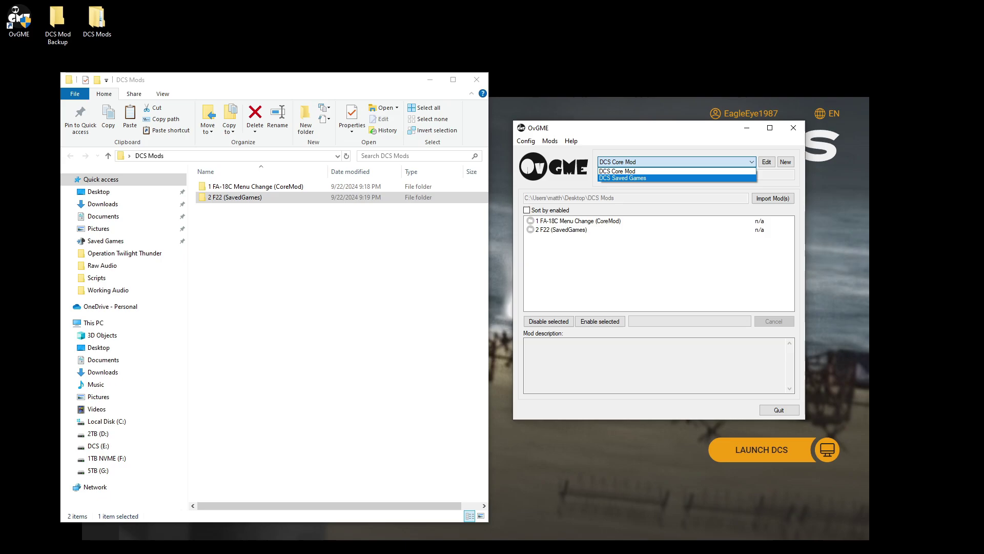
key("Escape")
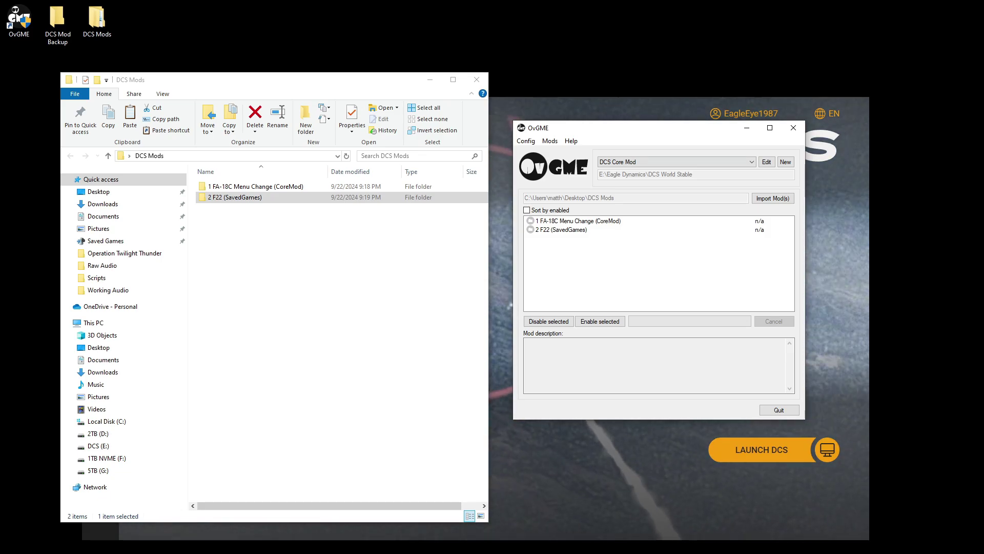
Switch to DCS and compare the menu wallpapers by applying the F-16C one and the F/A-18C one
key("alt+Tab")
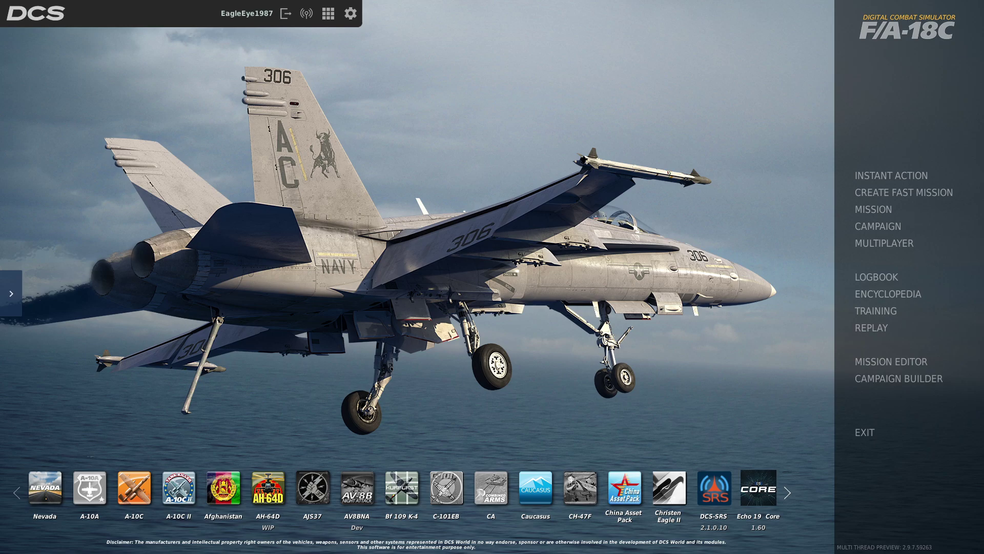
scroll(403, 488, "down", 9)
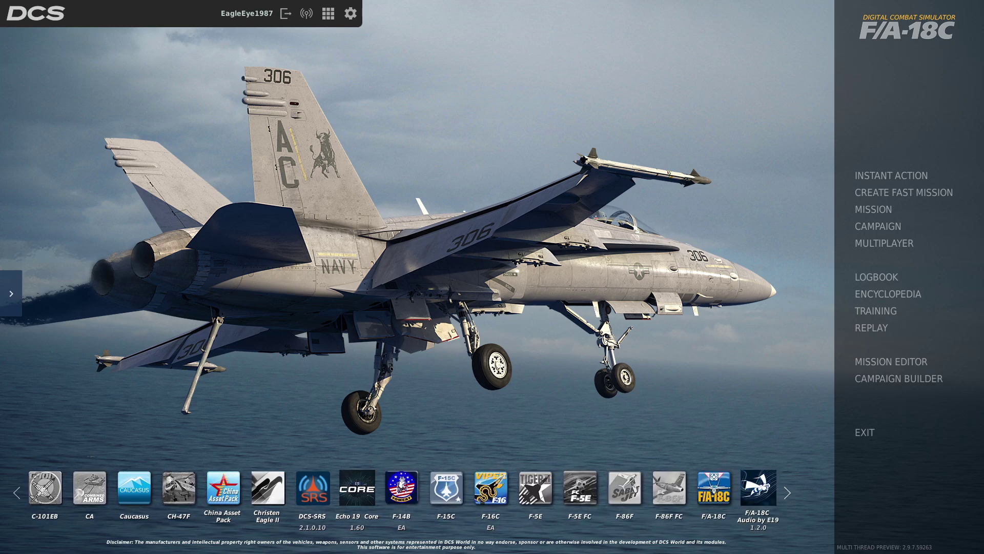
left_click(713, 488)
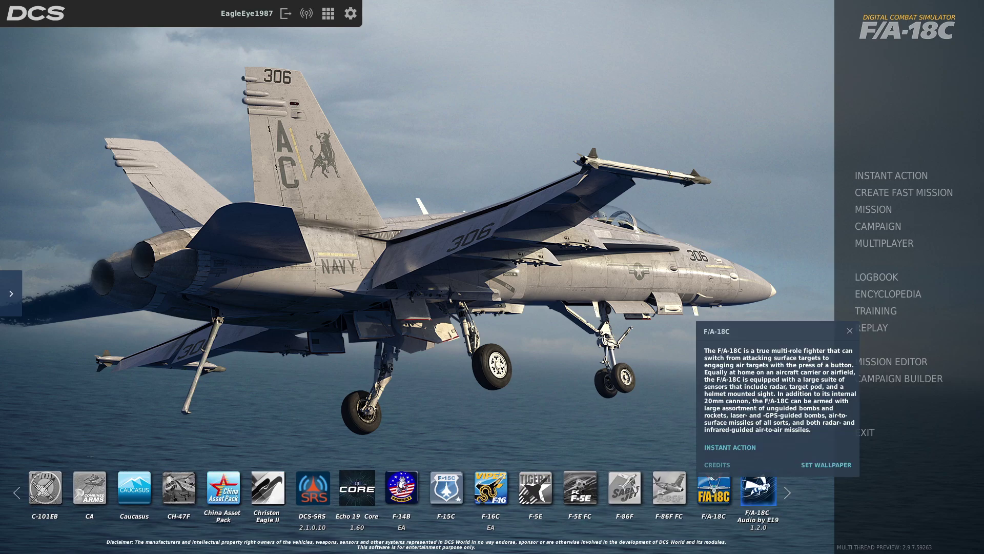
left_click(491, 487)
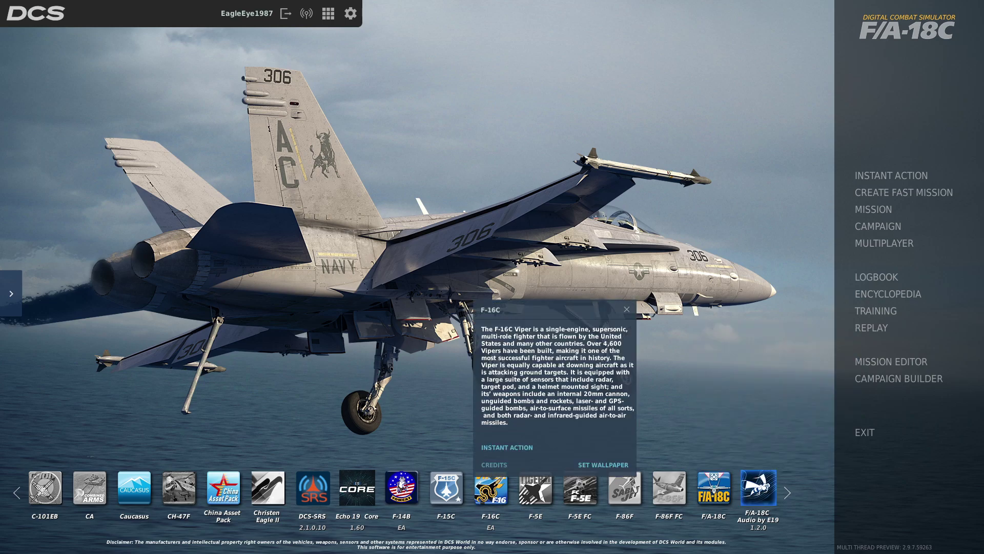
left_click(603, 465)
left_click(714, 487)
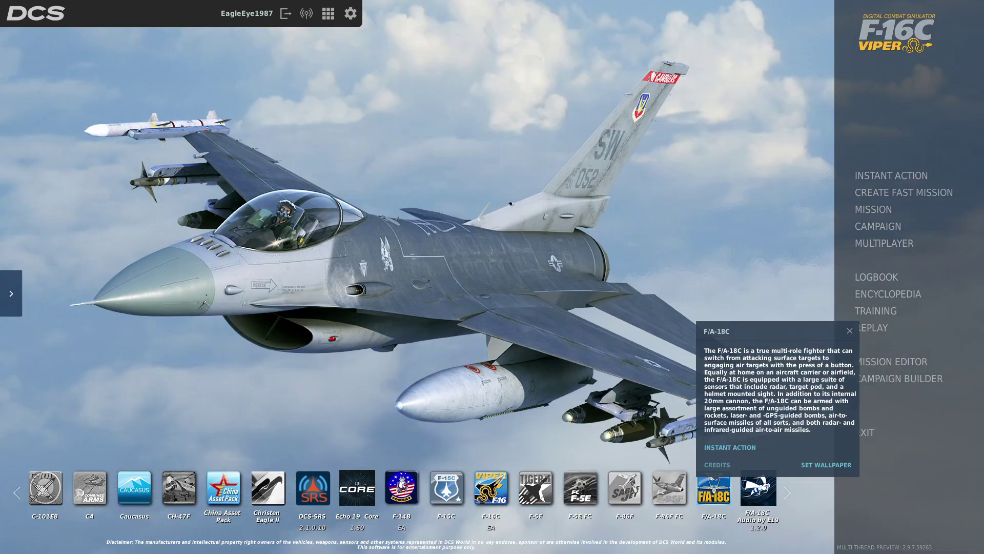
left_click(832, 465)
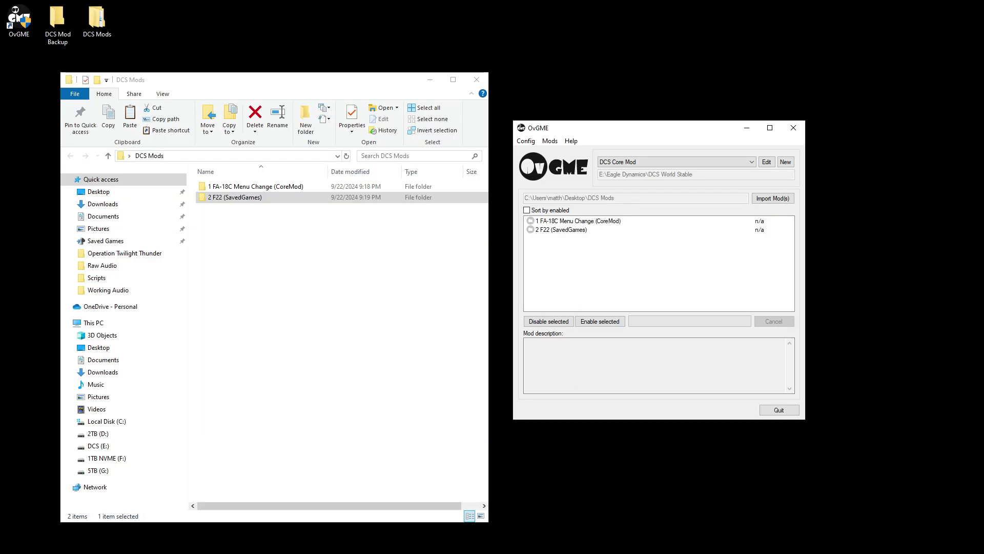
Enable the "1 FA-18C Menu Change (CoreMod)" mod in OvGME's DCS Core Mod configuration
left_click(578, 221)
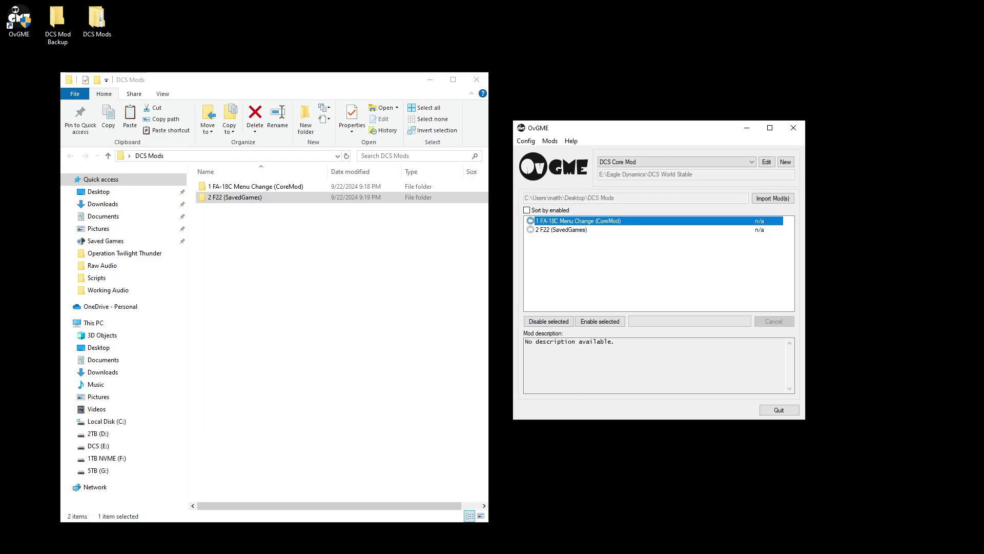
left_click(676, 161)
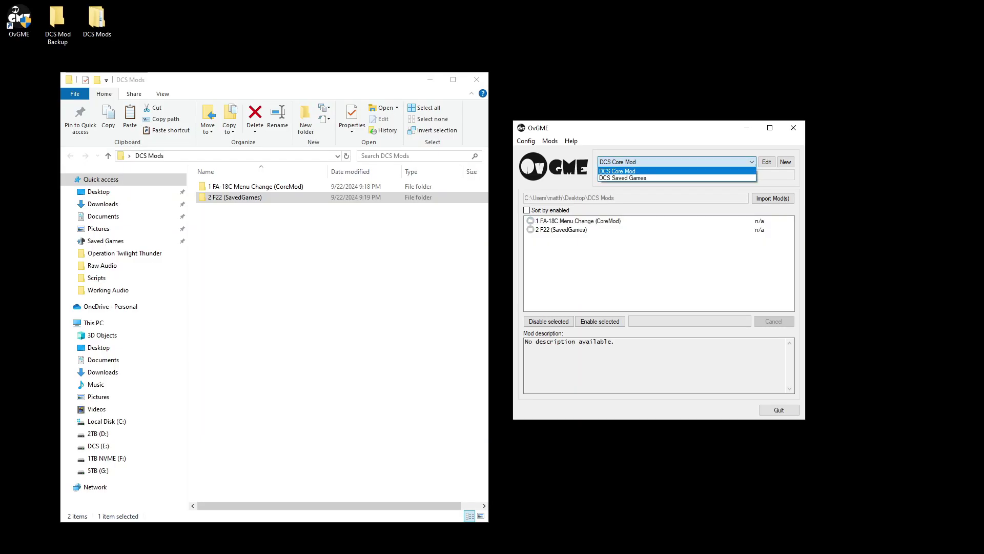
key("Escape")
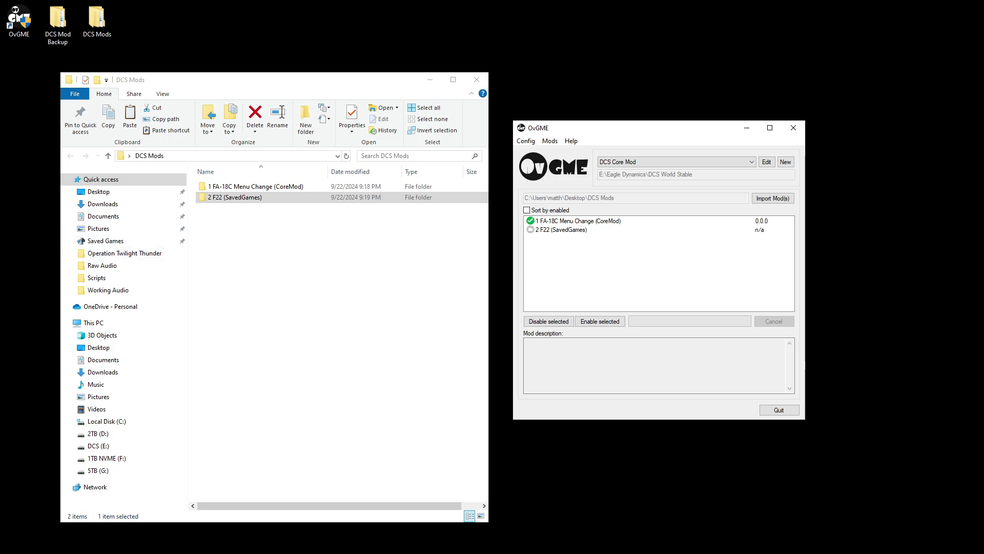
Switch to the DCS Saved Games configuration and enable the "2 F22 (SavedGames)" mod there
left_click(560, 229)
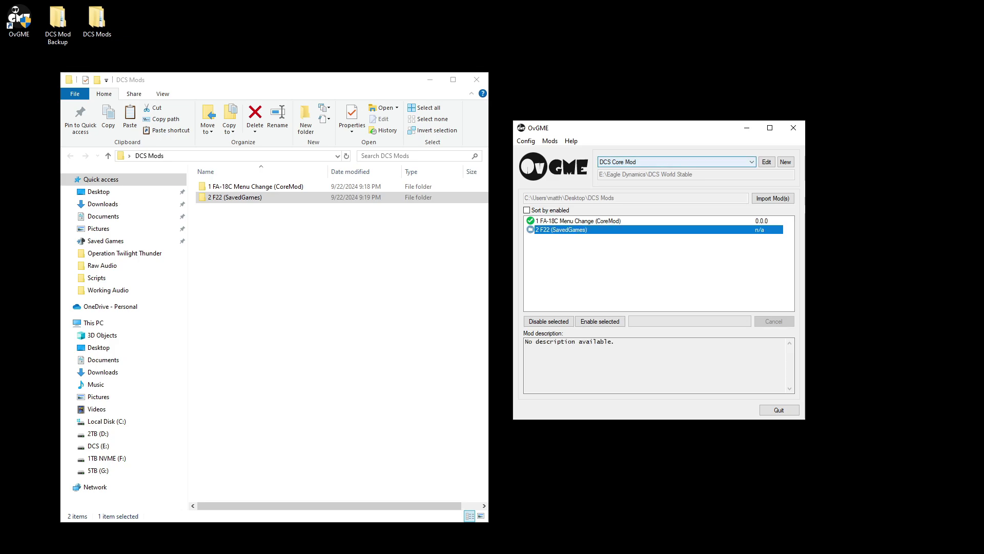
left_click(676, 161)
left_click(623, 178)
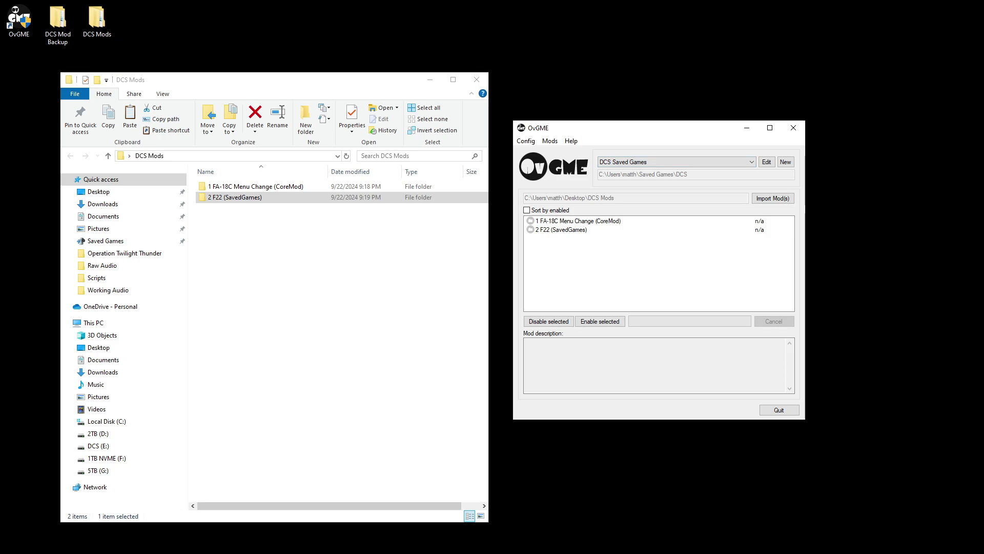
left_click(677, 162)
left_click(622, 170)
left_click(677, 162)
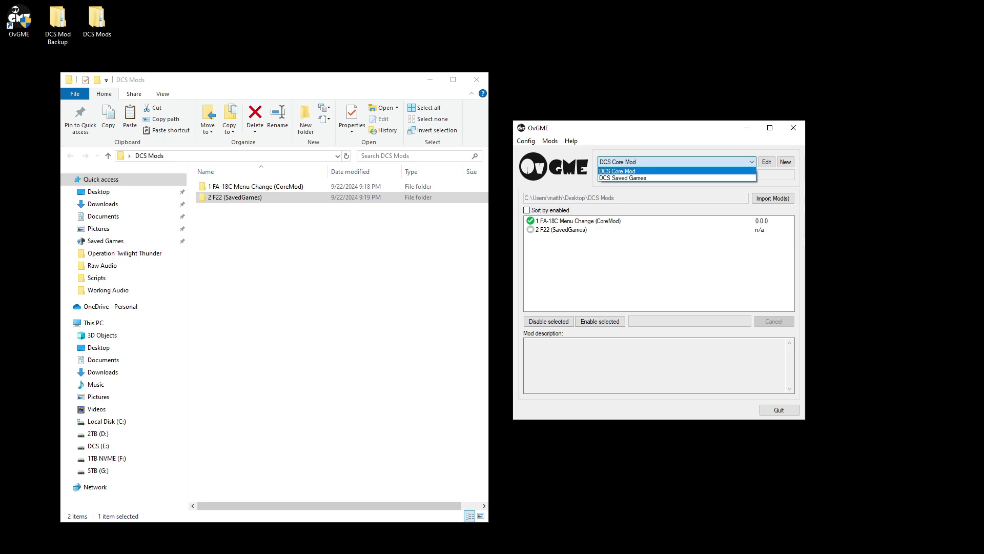
left_click(623, 178)
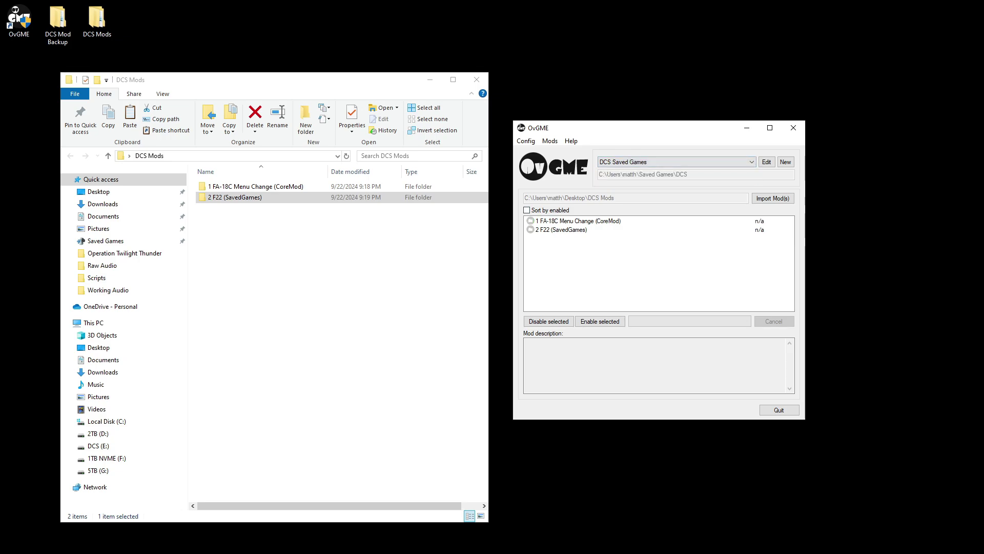
double_click(561, 230)
Check which mods are enabled in the DCS Core Mod configuration and return to DCS Saved Games
left_click(578, 220)
left_click(634, 161)
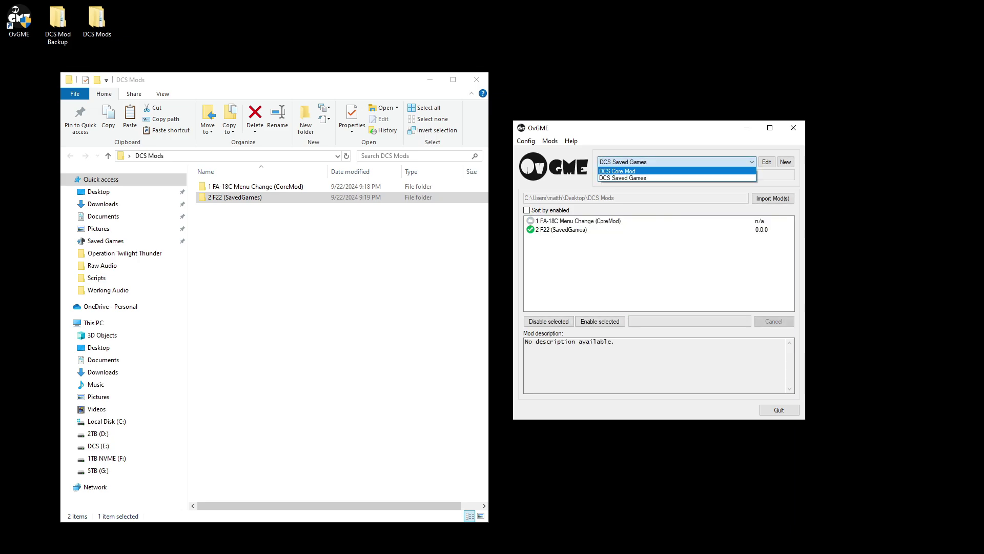
left_click(634, 171)
left_click(634, 161)
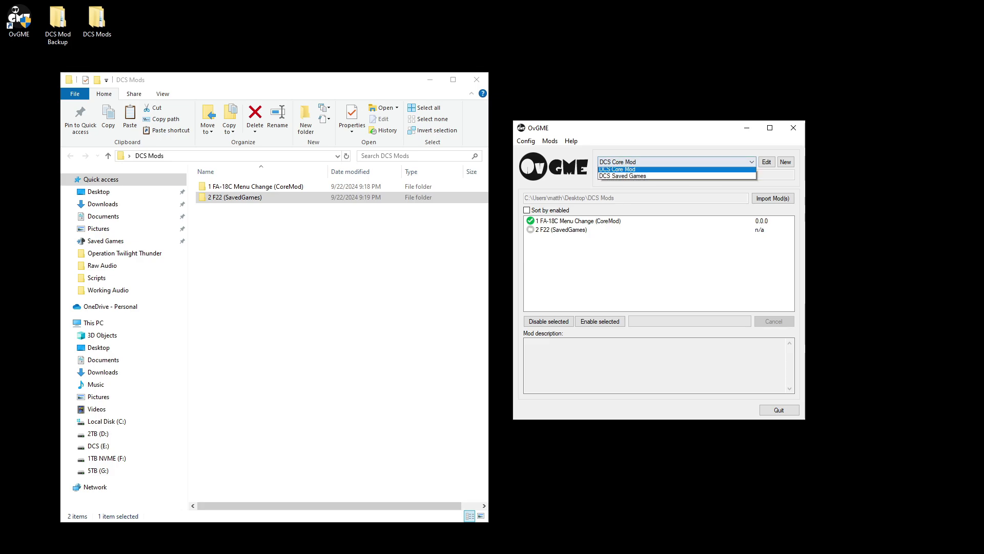
left_click(634, 179)
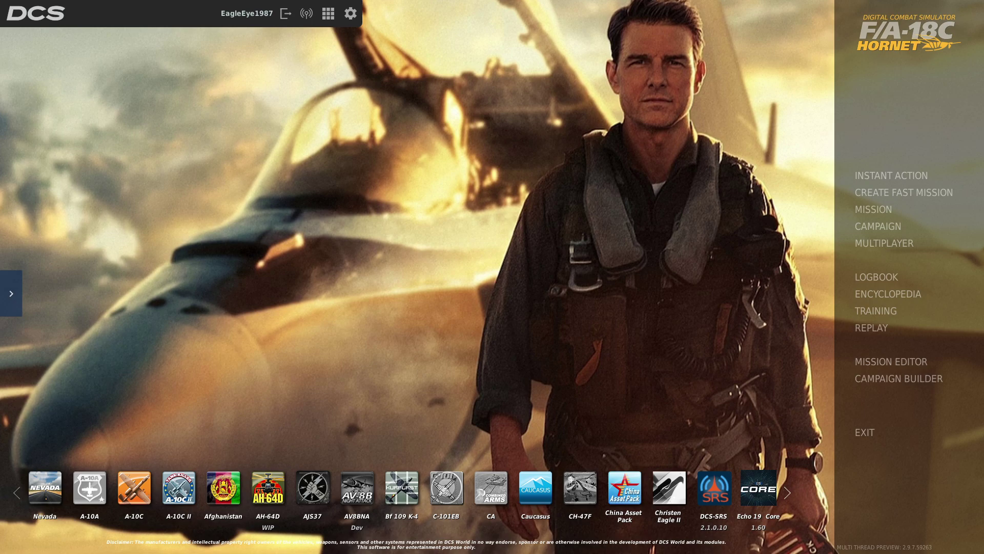
Look for the F-22A in the DCS module list and check the F-16C and F/A-18C menu wallpapers
scroll(397, 487, "down", 5)
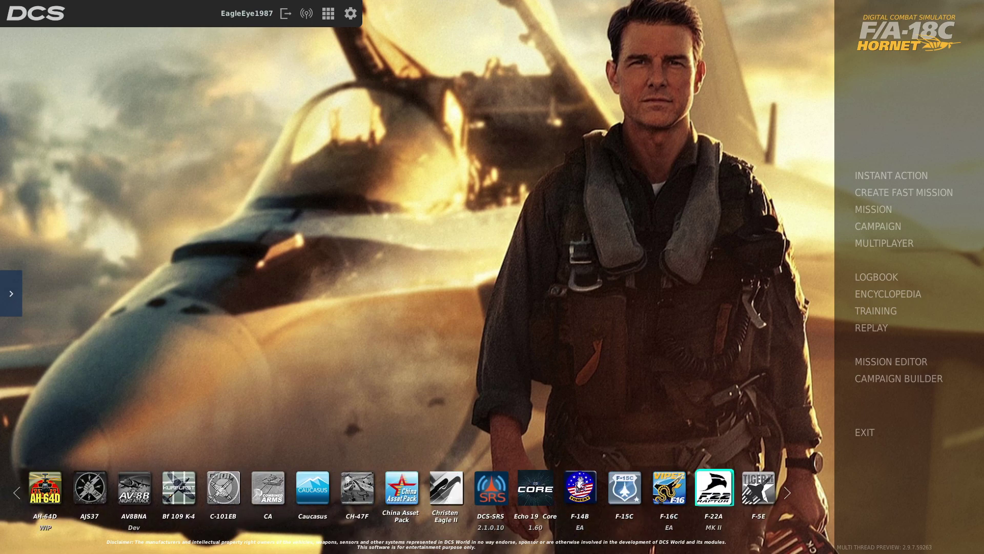
scroll(404, 492, "down", 3)
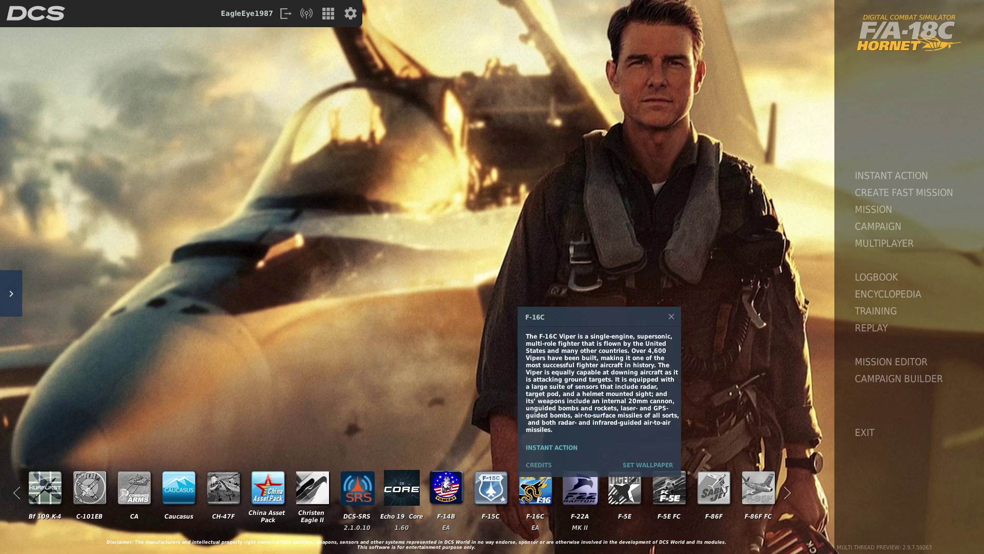
left_click(535, 487)
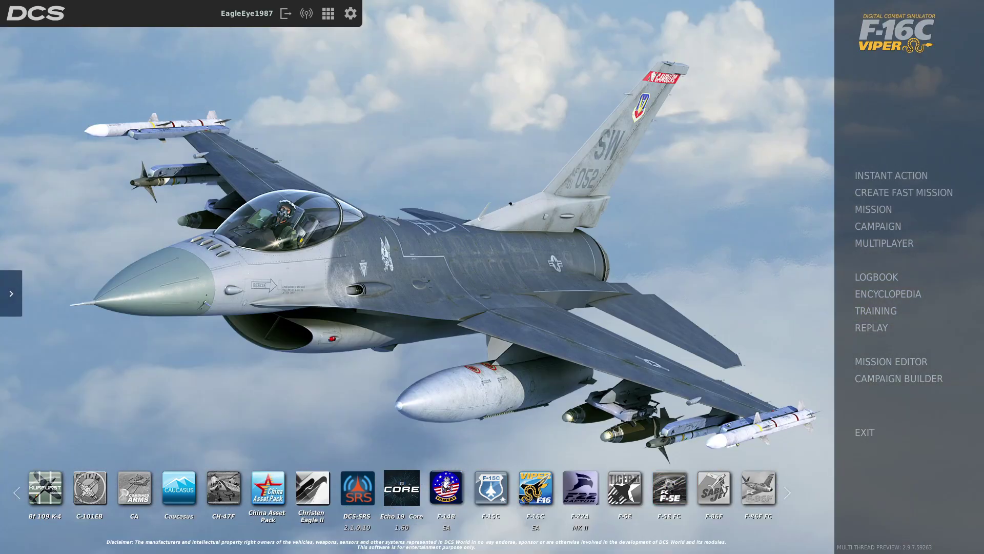
scroll(669, 490, "down", 3)
left_click(669, 487)
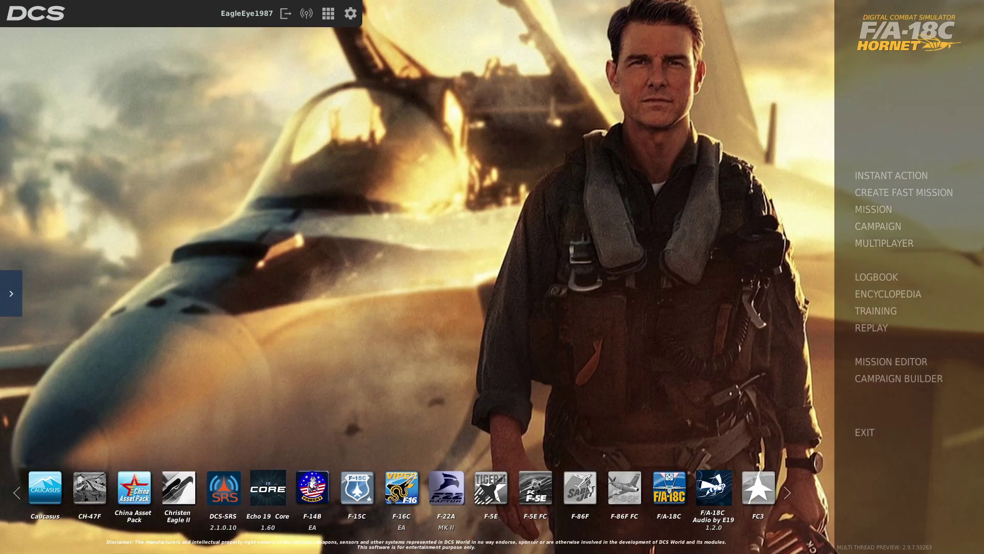
Set the music volume to 52% in the DCS audio options and save the settings
left_click(350, 14)
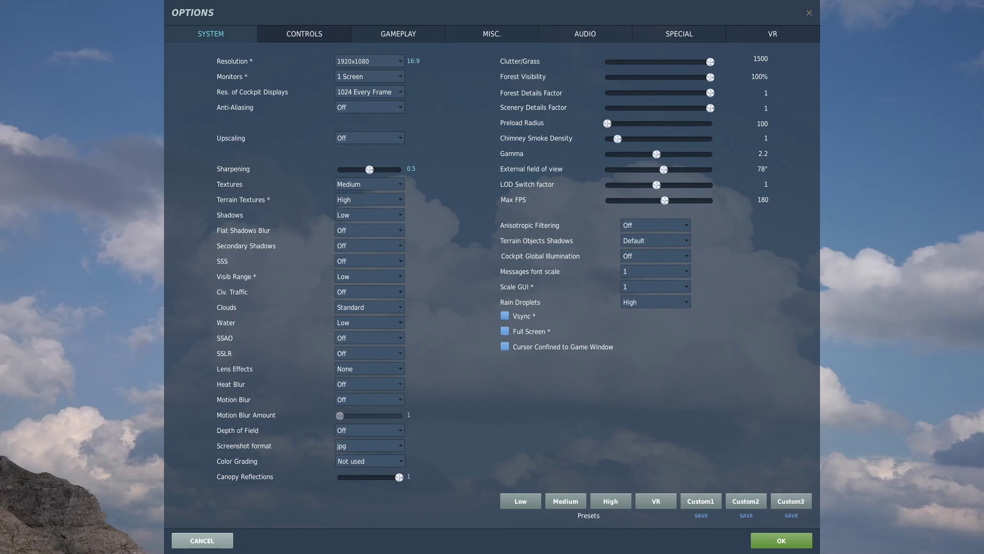
left_click(491, 34)
left_click(585, 34)
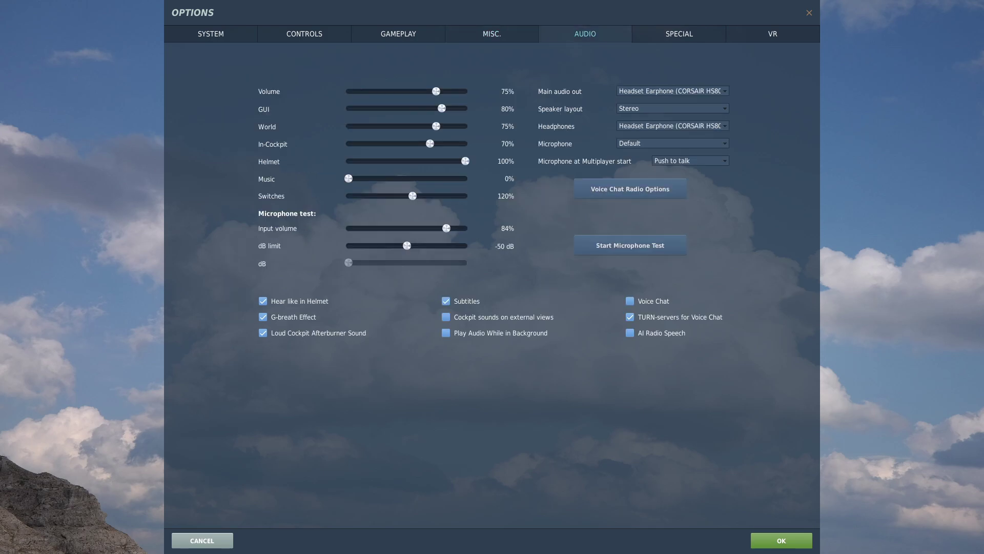
left_click_drag(349, 178, 465, 178)
key("Escape")
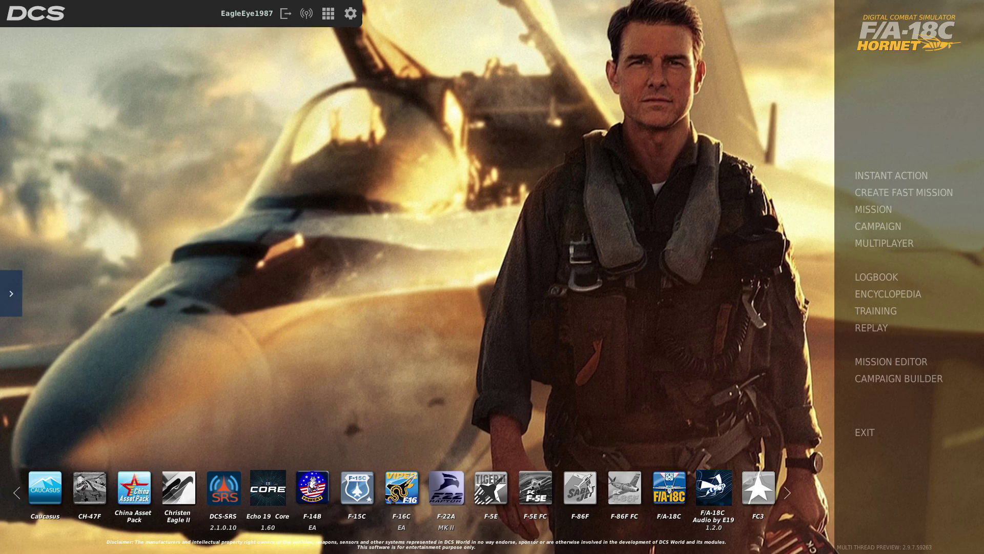
left_click(351, 13)
left_click_drag(465, 178, 409, 178)
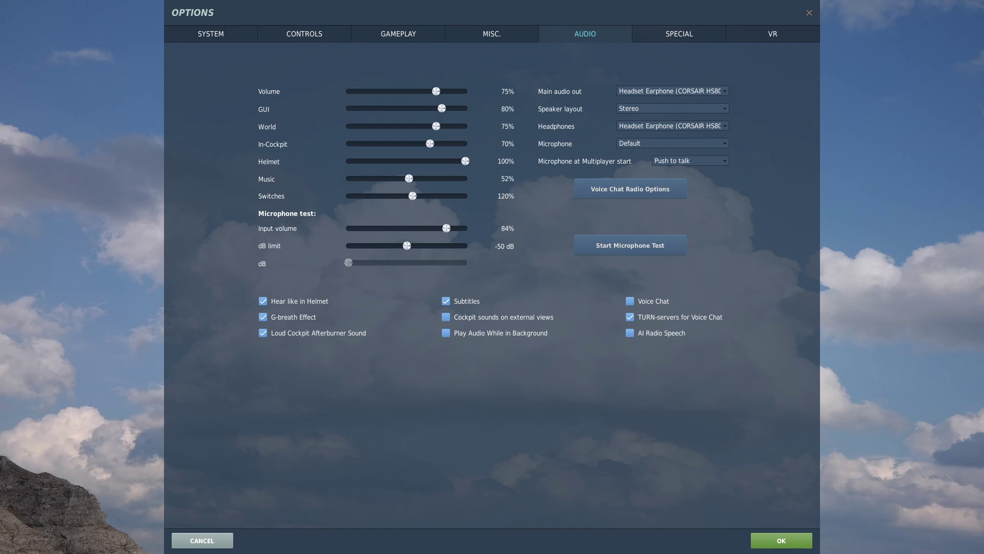
left_click(781, 540)
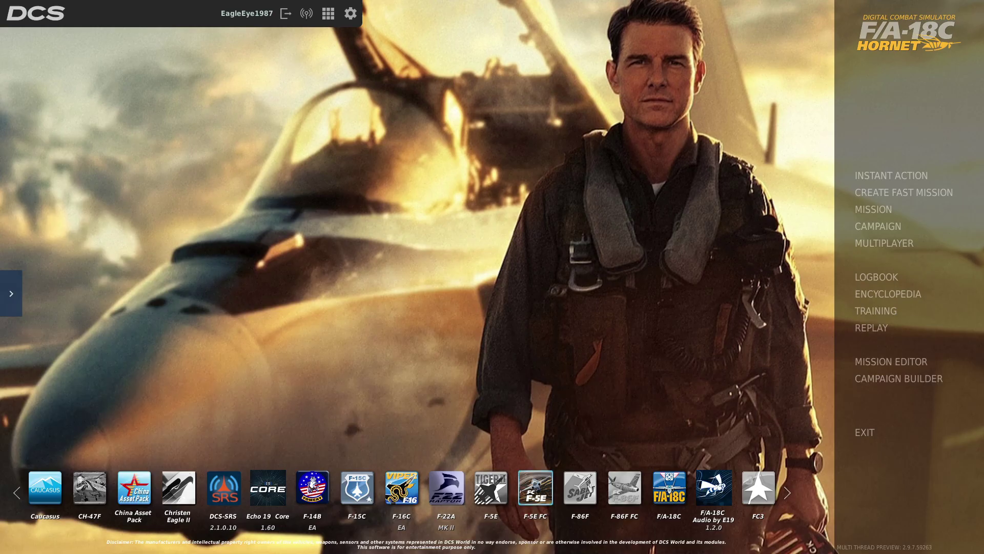
Find the F-22A in the module list and set its wallpaper as the menu background to check the mod
scroll(134, 487, "down", 7)
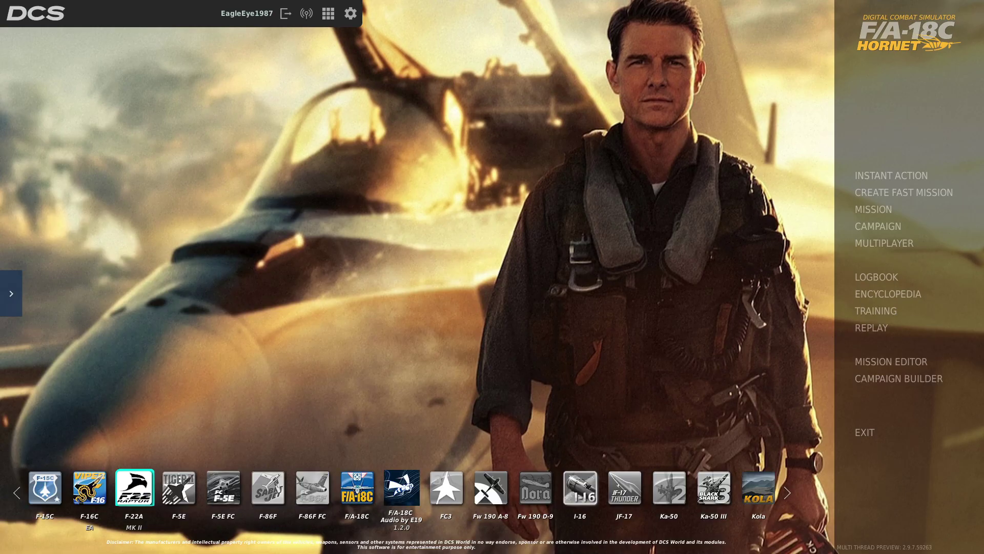
left_click(134, 487)
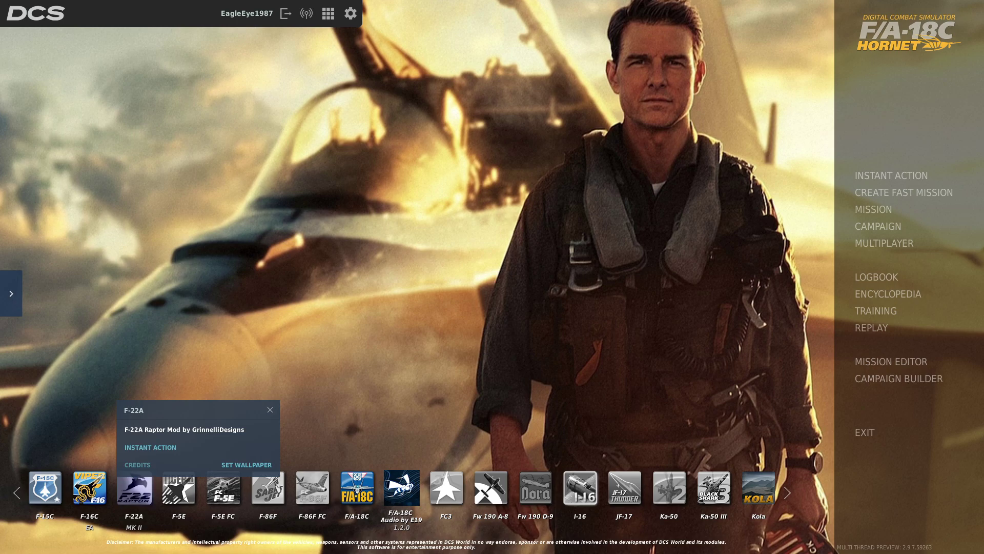
left_click(247, 464)
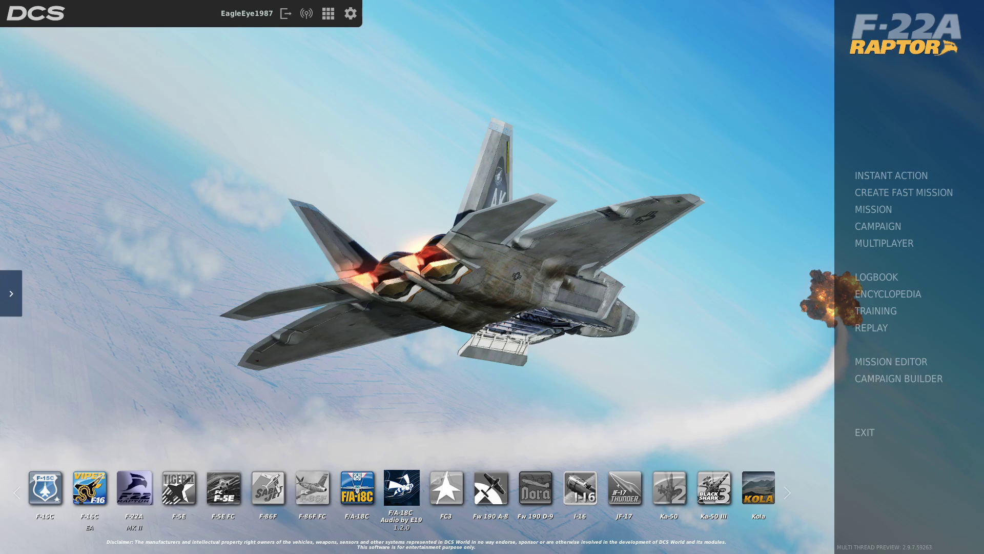
Check the enabled mods in OvGME's DCS Core Mod configuration and display the F/A-18C wallpaper in DCS
left_click_drag(688, 142, 833, 68)
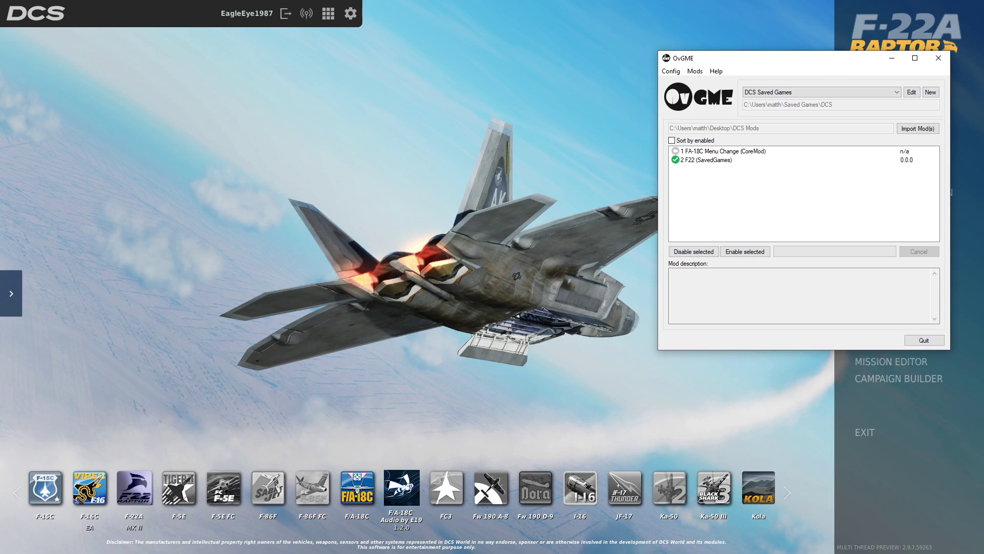
left_click(821, 91)
left_click(821, 101)
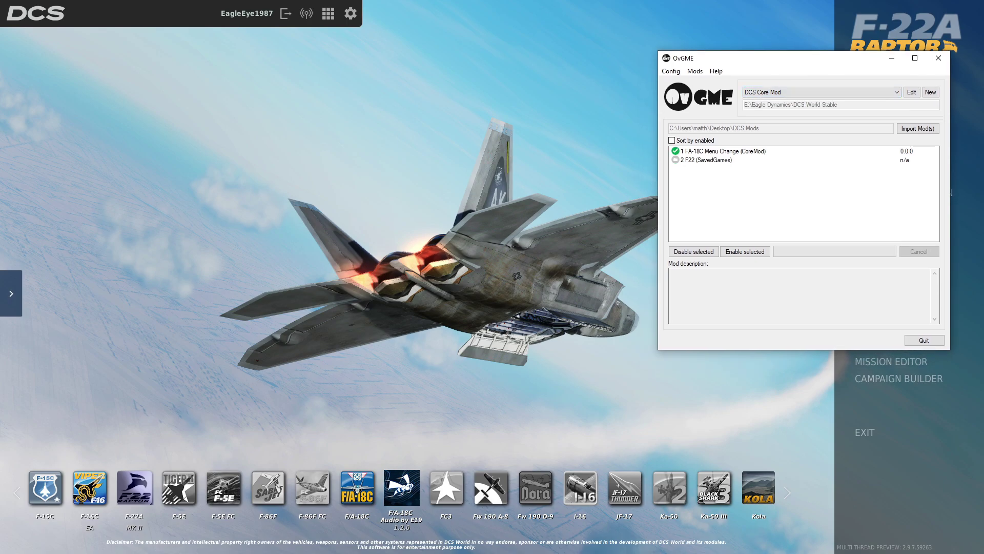
left_click(357, 486)
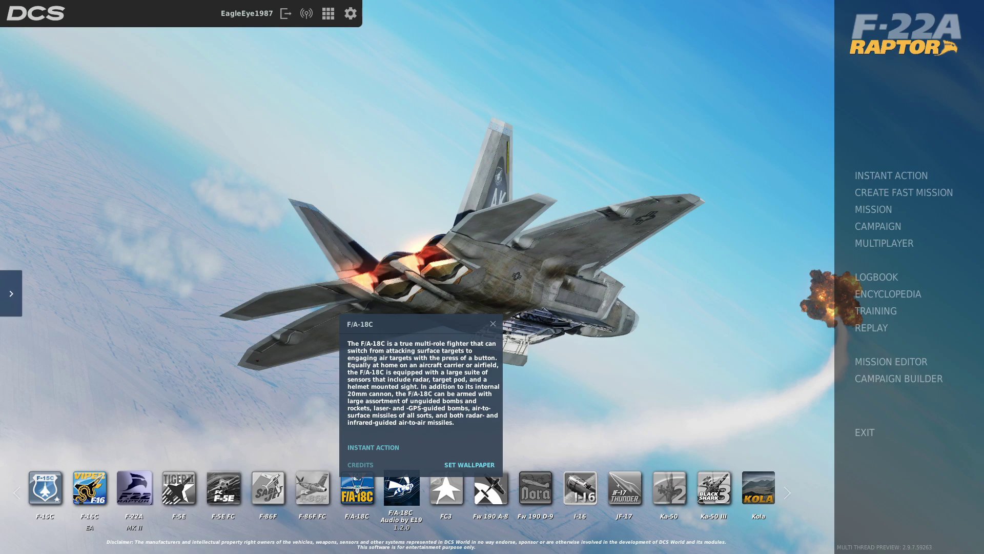
left_click(468, 465)
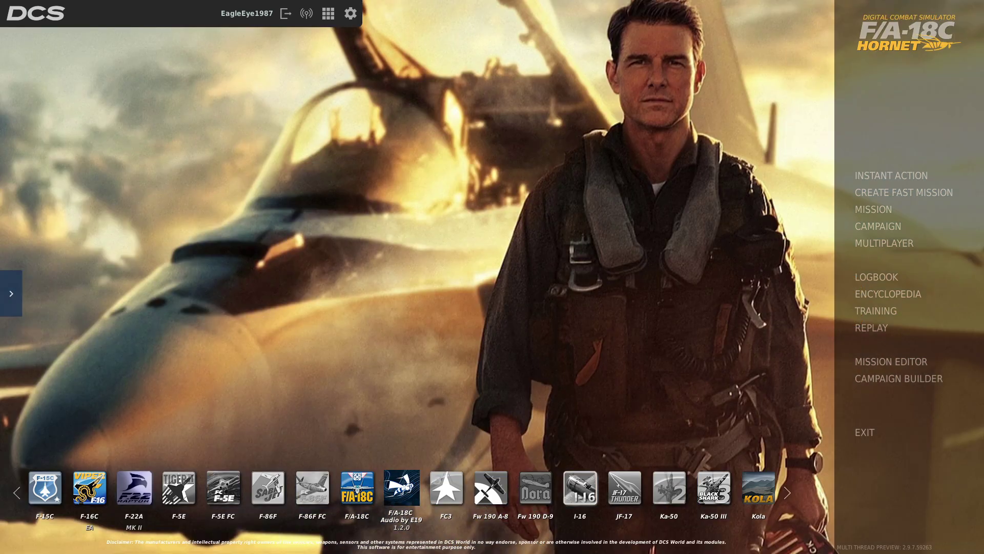
In OvGME, disable "1 FA-18C Menu Change (CoreMod)" under DCS Core Mod and "2 F22 (SavedGames)" under DCS Saved Games
key("alt+Tab")
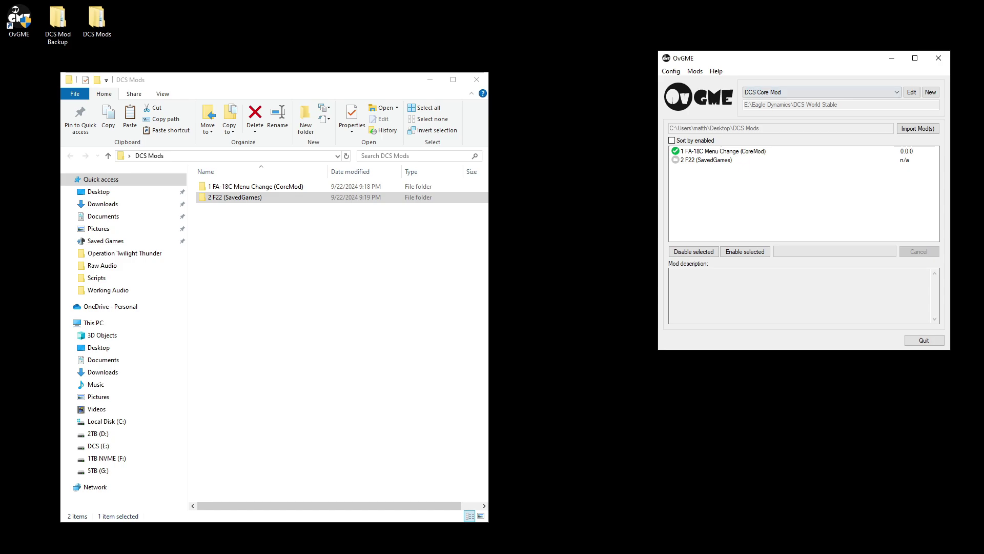
left_click_drag(803, 58, 682, 110)
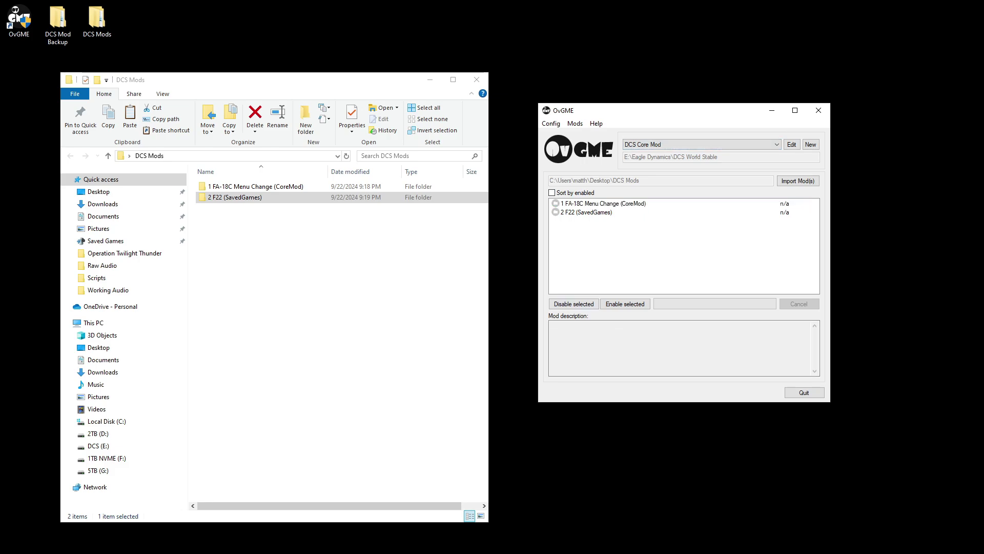
left_click(701, 144)
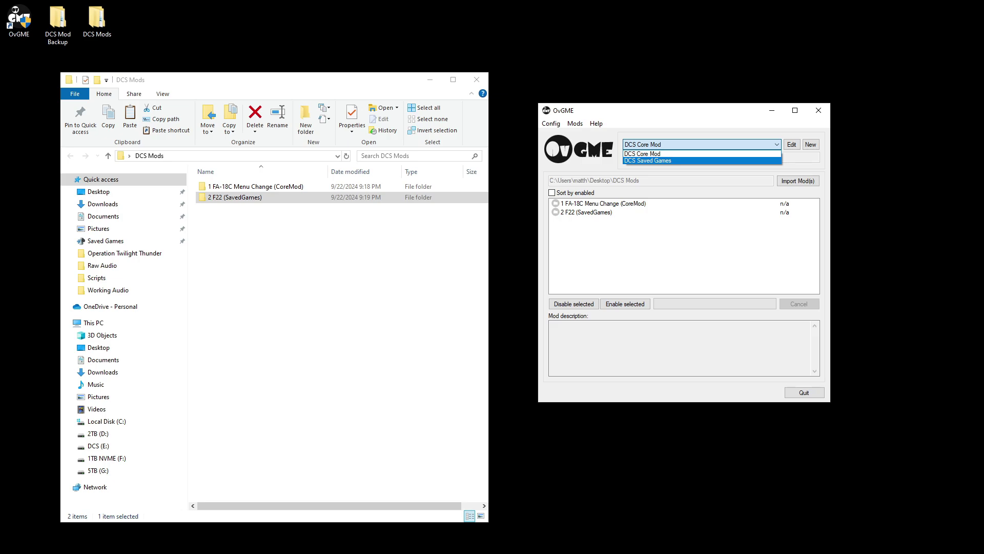
key("Return")
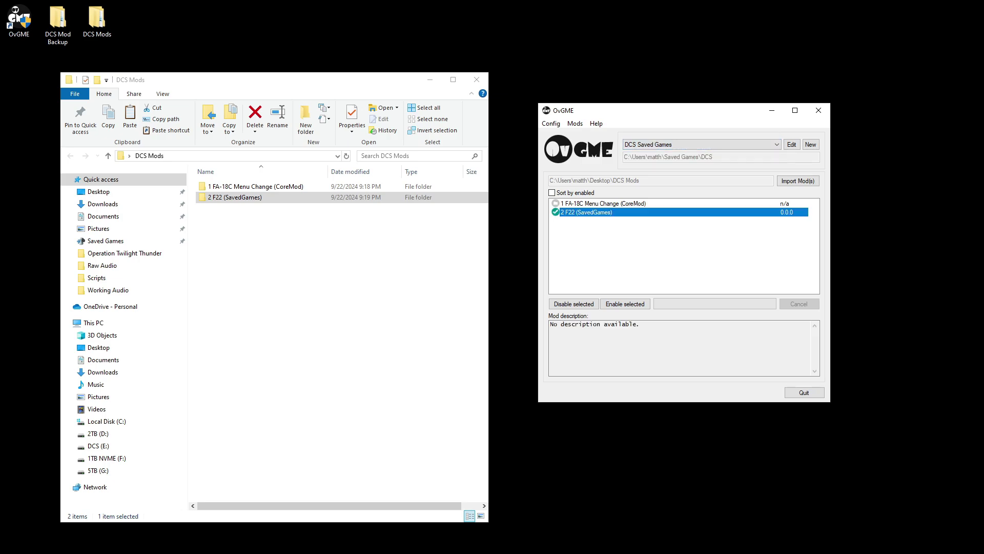
left_click(573, 303)
Check the mod status in both the DCS Core Mod and DCS Saved Games configurations, ending on DCS Core Mod
left_click(702, 144)
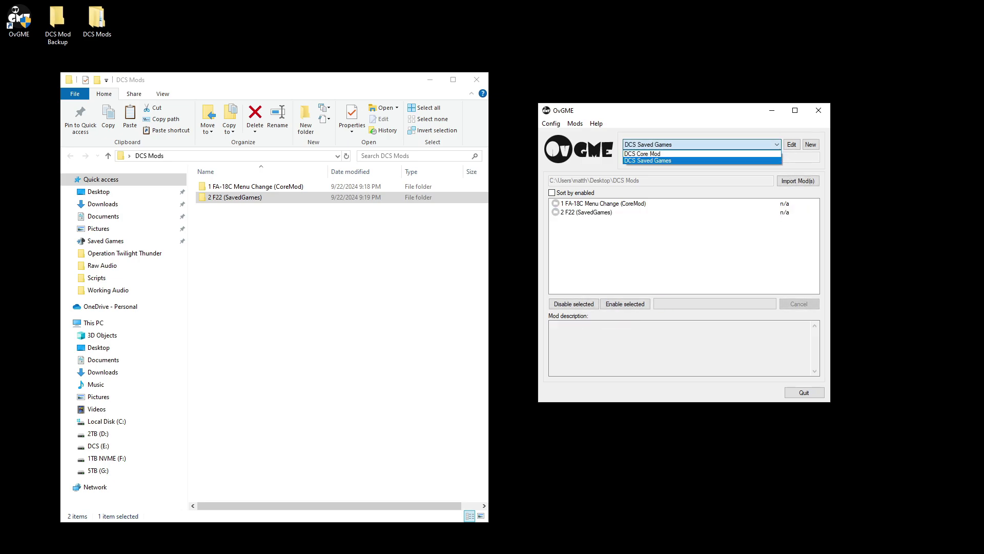
left_click(701, 153)
left_click(701, 144)
left_click(701, 160)
left_click(701, 144)
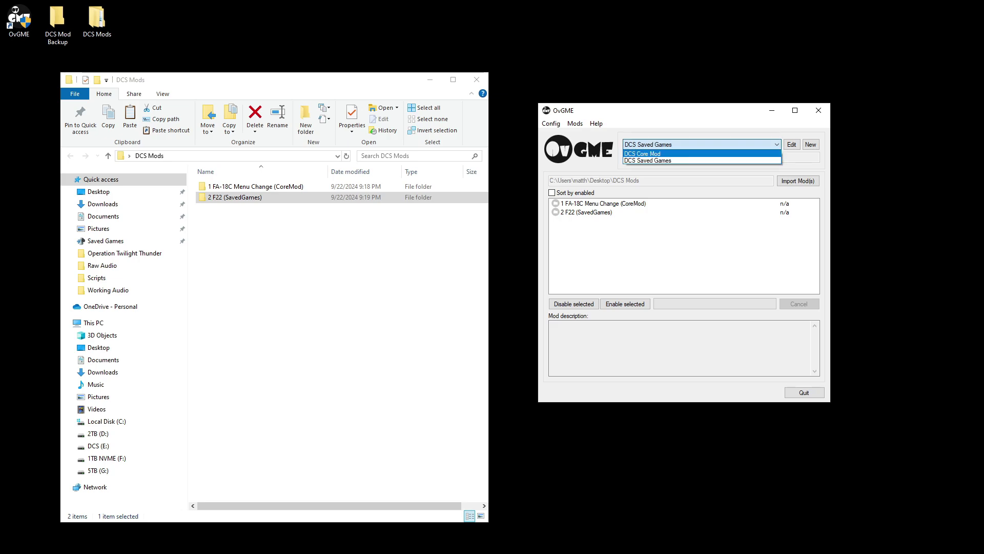
key("Return")
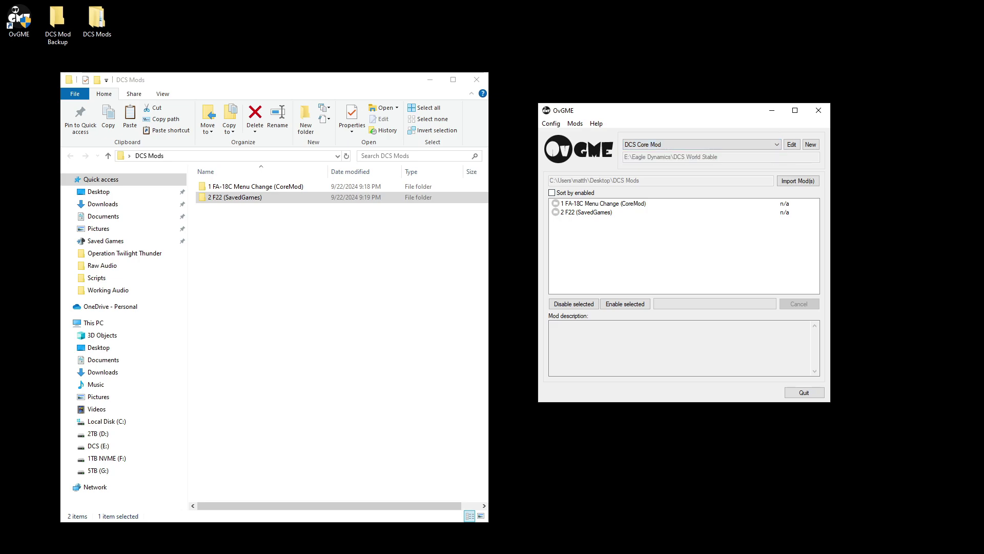